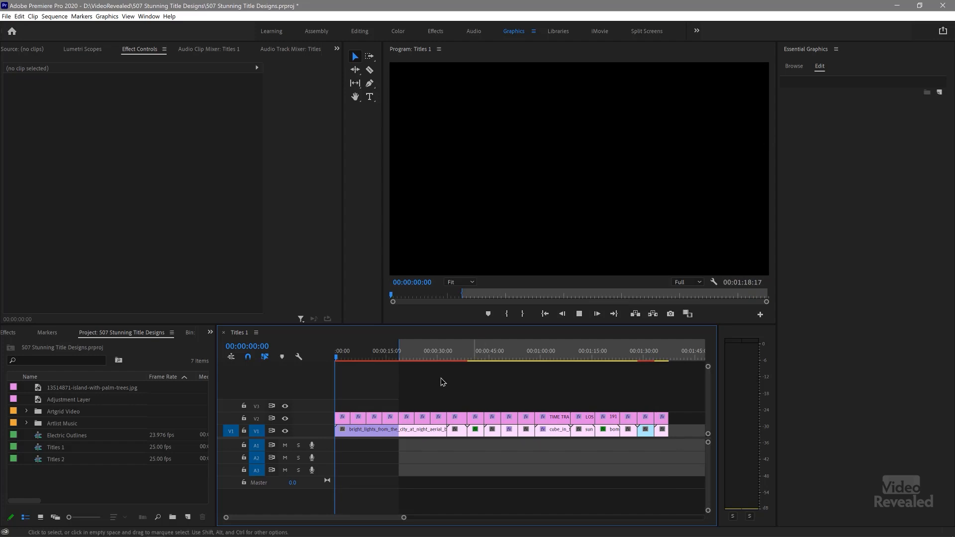
# - Select the first DARK NIGHT title at the start of the sequence and compare it with Alpha Glow off and on
pyautogui.press('space')
pyautogui.press('space')
pyautogui.moveTo(380, 356); pyautogui.dragTo(327, 367)
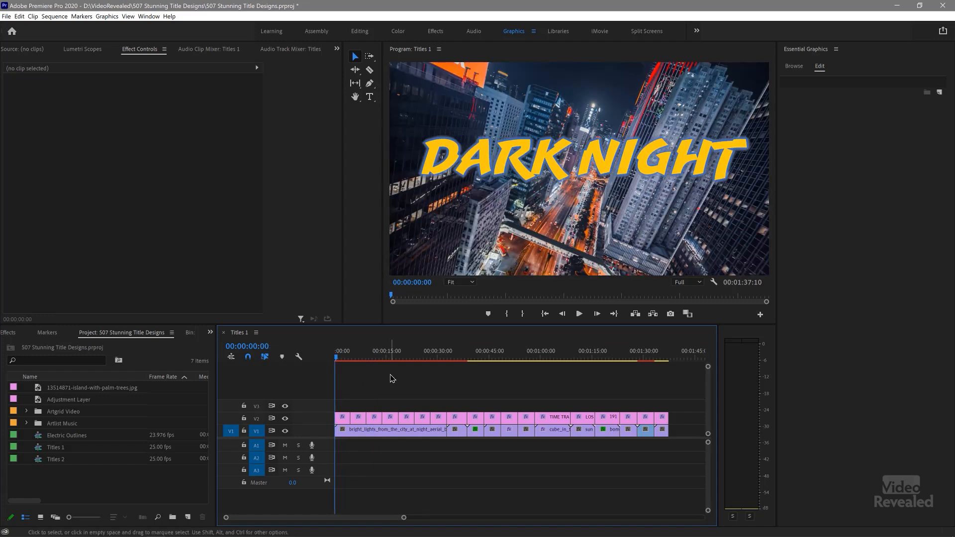
pyautogui.click(341, 421)
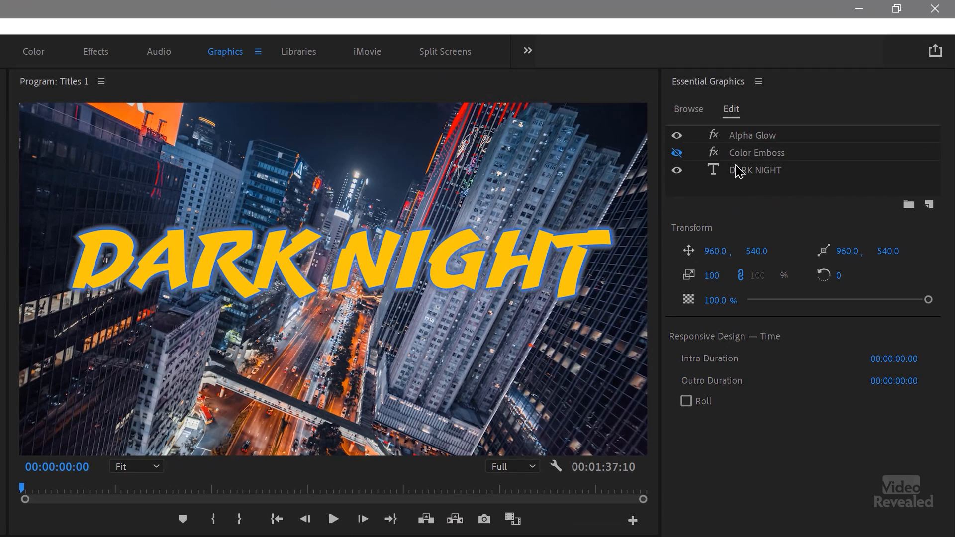
pyautogui.click(680, 134)
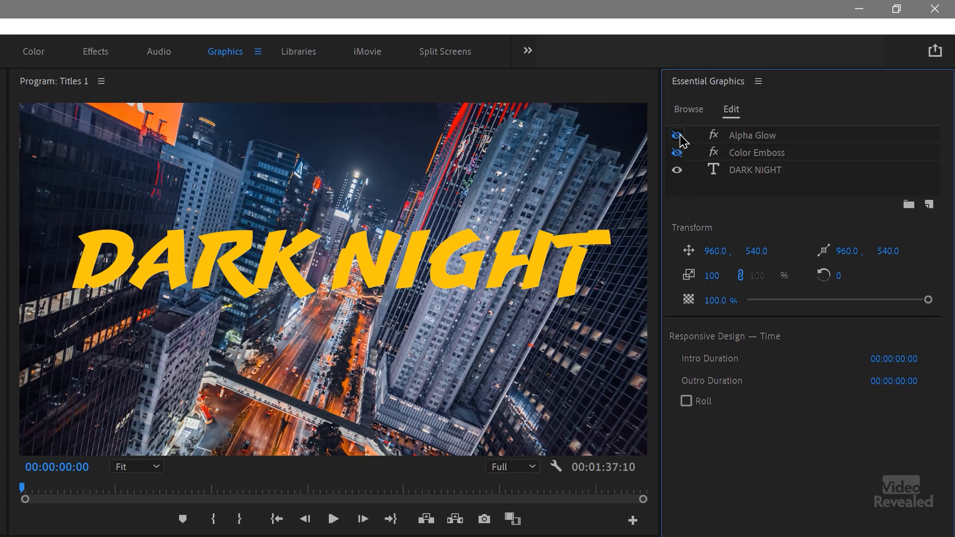
pyautogui.click(680, 135)
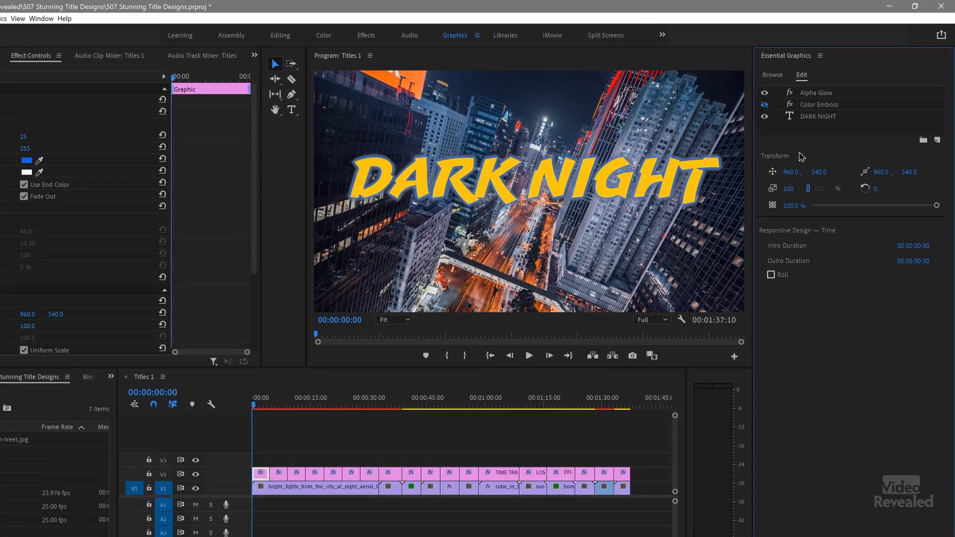
# - Select the DARK NIGHT text layer of the first title and examine the glow in the maximized program monitor
pyautogui.click(810, 116)
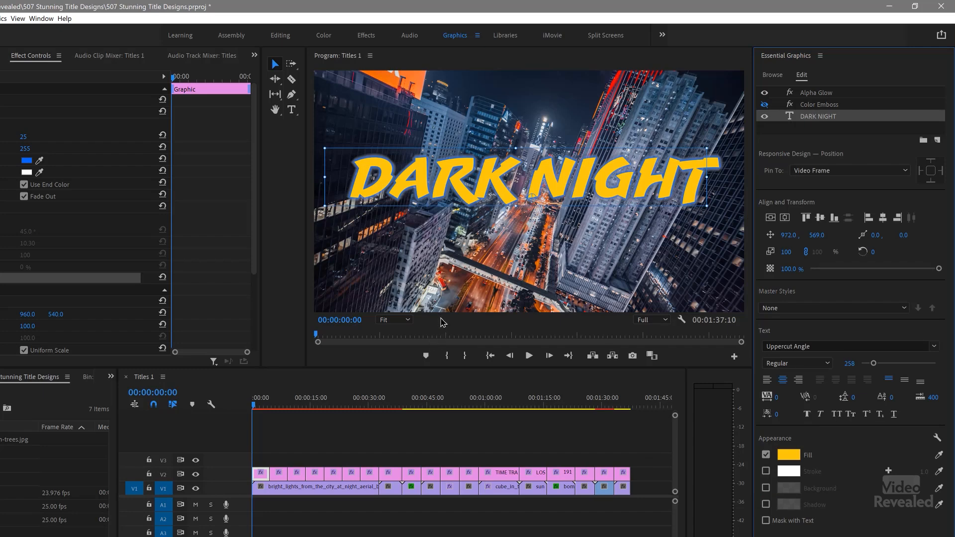
pyautogui.press('`')
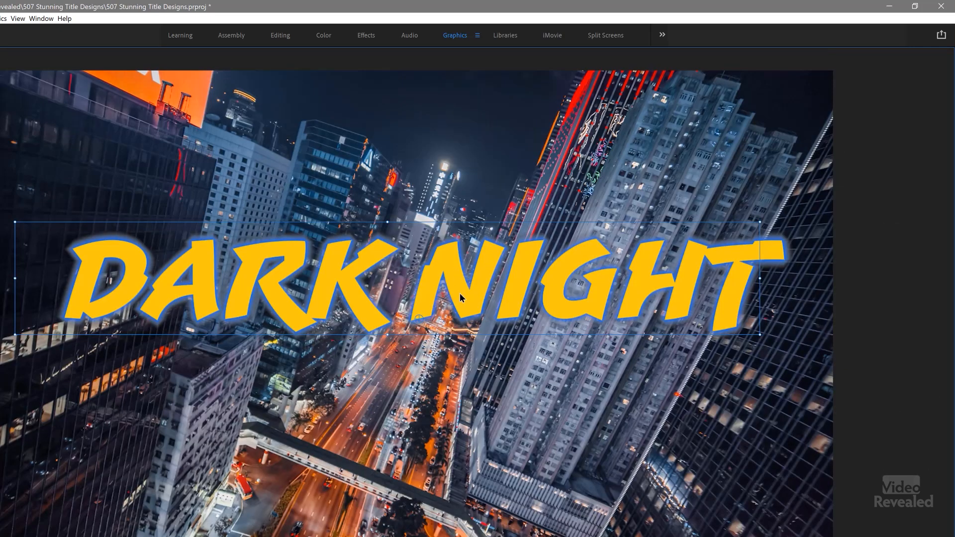
pyautogui.press('`')
# - Select the second title clip at 00:00:07:06 and compare the lettering with Color Emboss off and on
pyautogui.click(280, 406)
pyautogui.moveTo(281, 404); pyautogui.dragTo(282, 404)
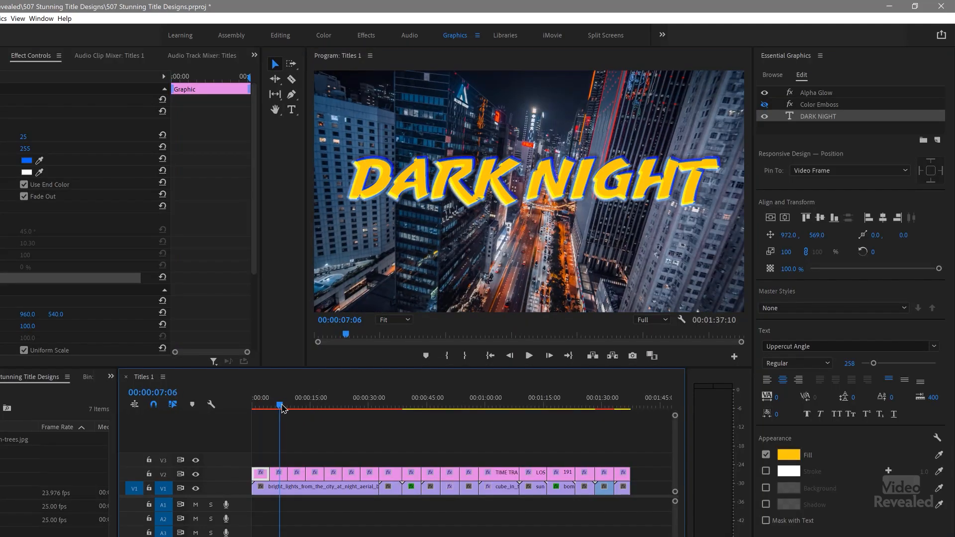
pyautogui.click(280, 477)
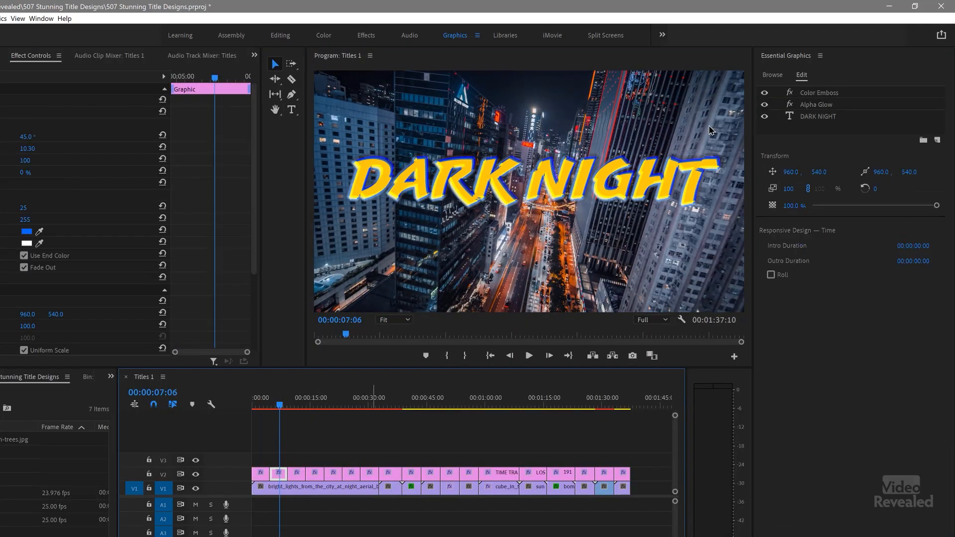
pyautogui.click(766, 93)
pyautogui.click(765, 93)
pyautogui.click(765, 93)
pyautogui.click(765, 93)
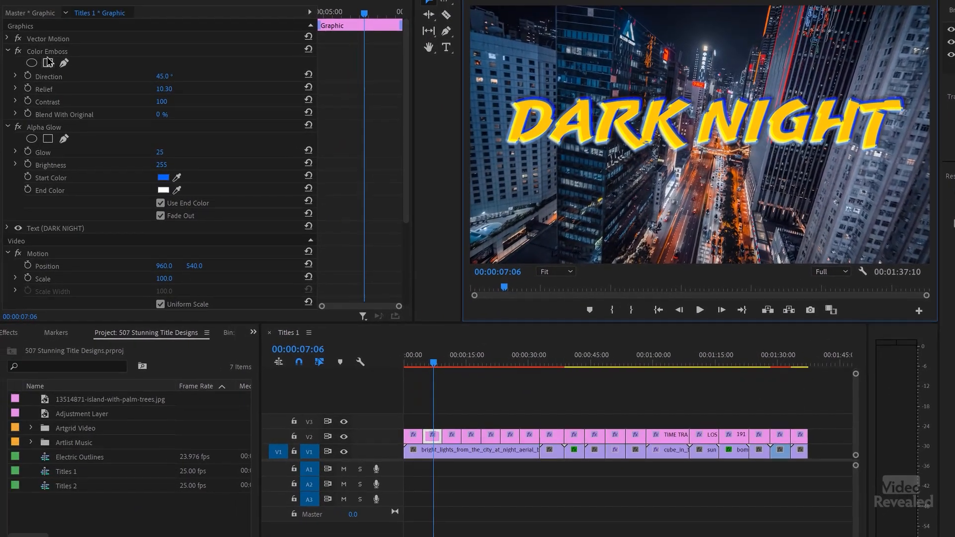
# - Set the second title's Color Emboss to Direction 0.0°, Relief 20.00 and Contrast 111
pyautogui.click(53, 52)
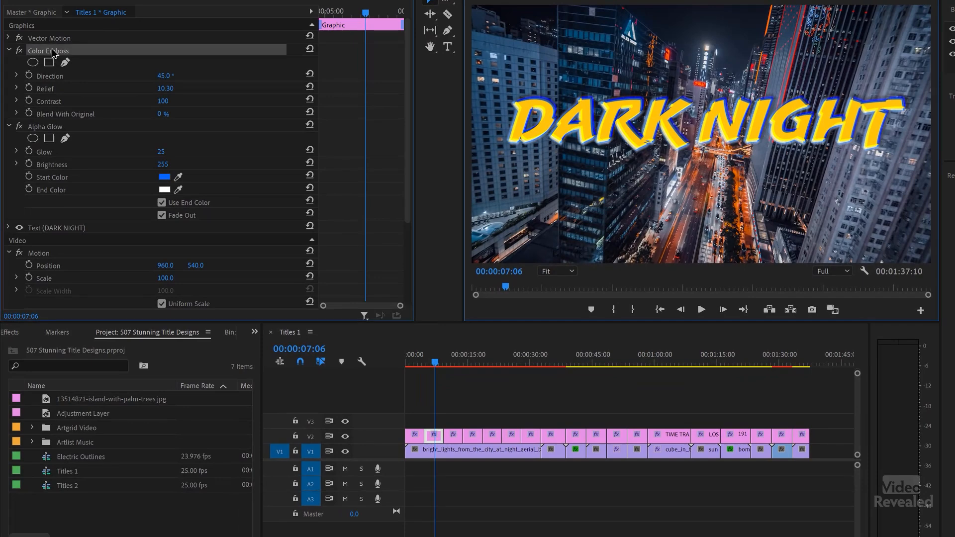
pyautogui.moveTo(164, 76)
pyautogui.mouseDown()
pyautogui.moveTo(183, 76)
pyautogui.moveTo(141, 76)
pyautogui.mouseUp()
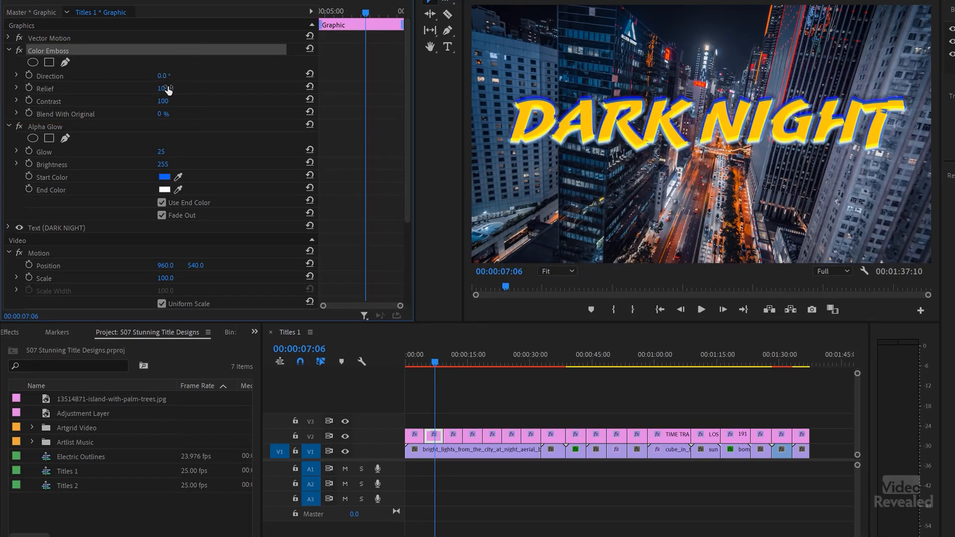
pyautogui.moveTo(215, 88); pyautogui.dragTo(259, 88)
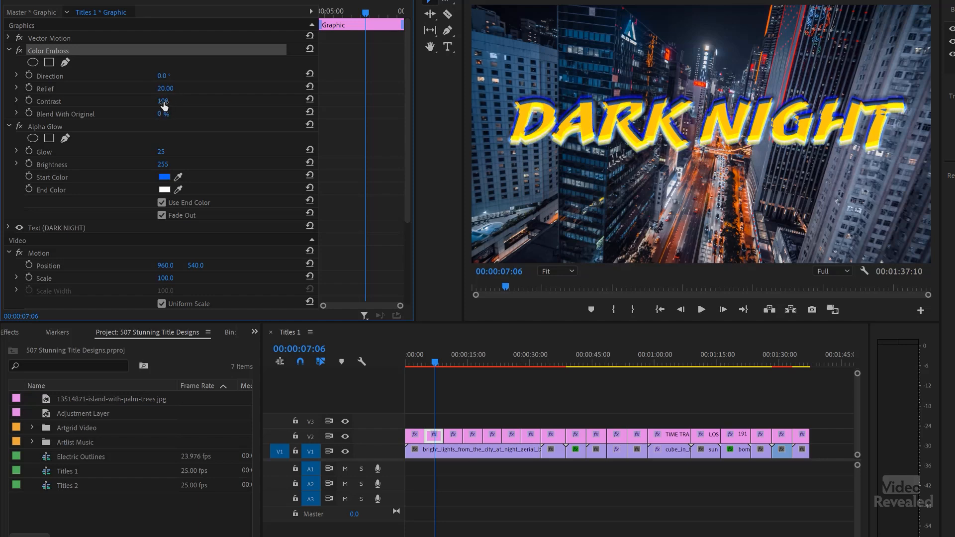
pyautogui.moveTo(161, 101); pyautogui.dragTo(171, 101)
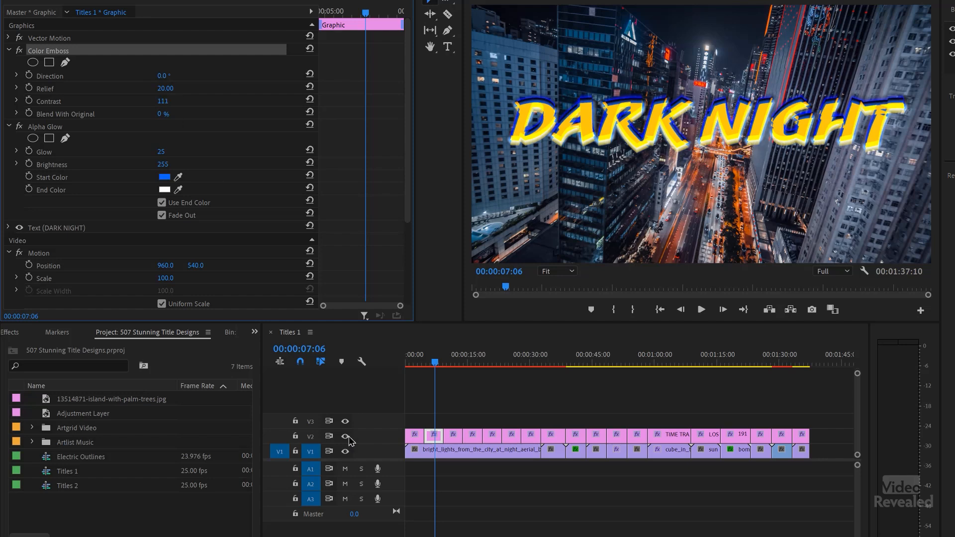
# - Select the third title clip and play back its keyframed Roughen Edges border animation
pyautogui.click(453, 363)
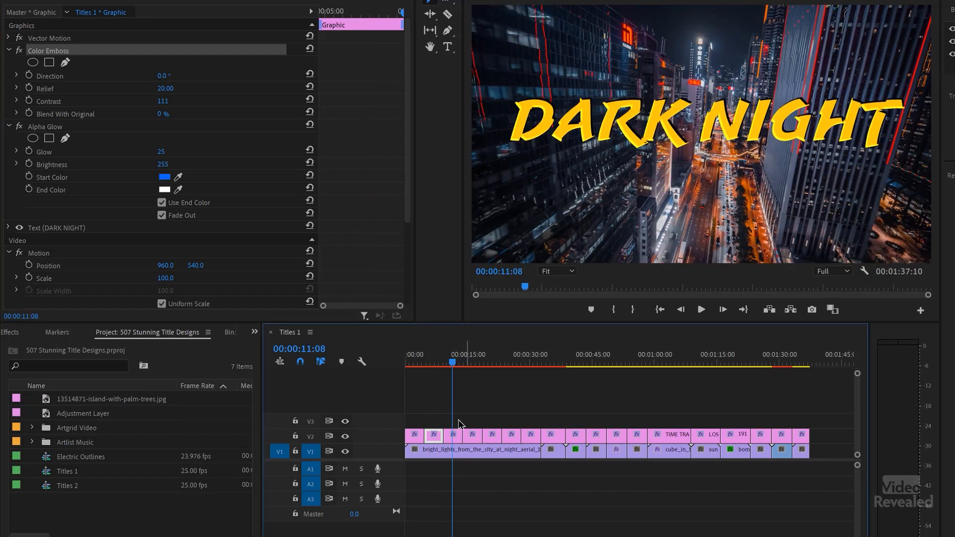
pyautogui.click(457, 438)
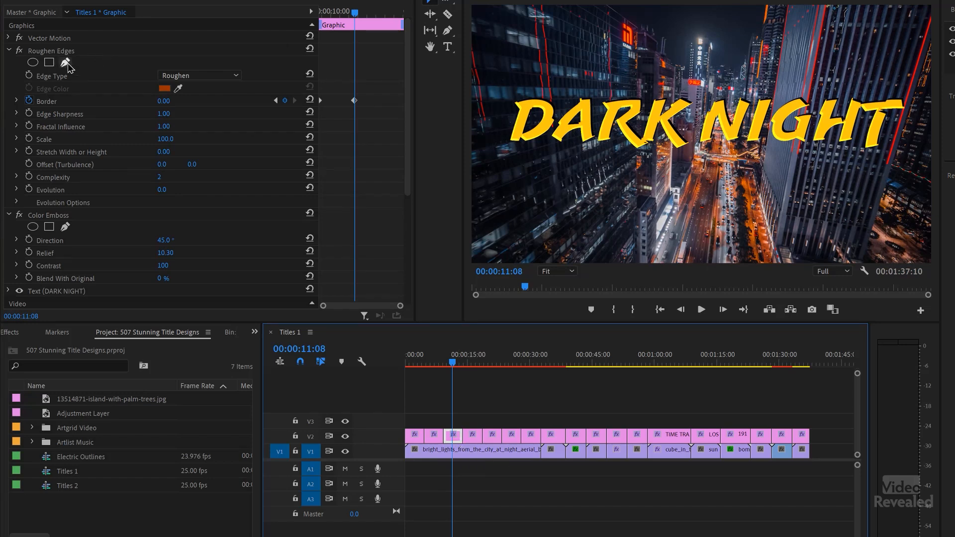
pyautogui.press('Home')
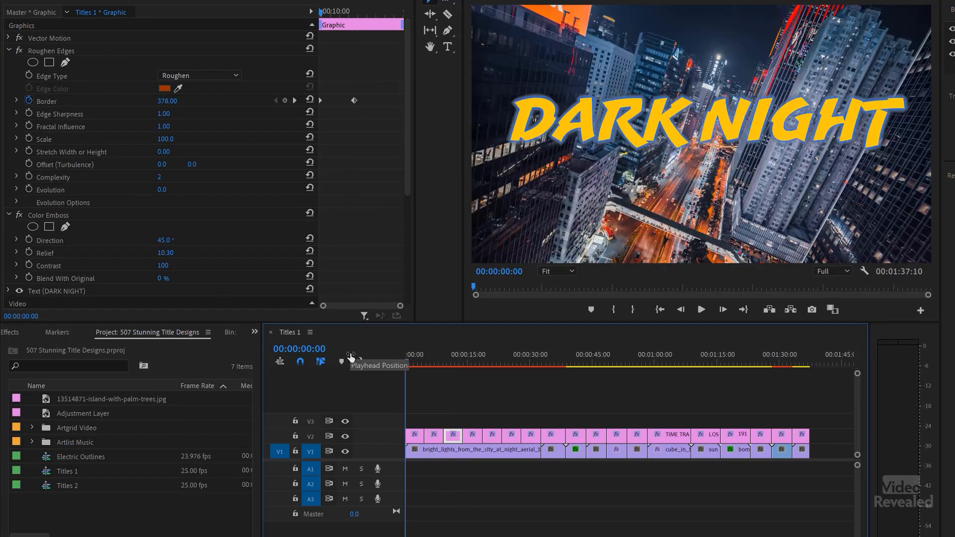
pyautogui.press('space')
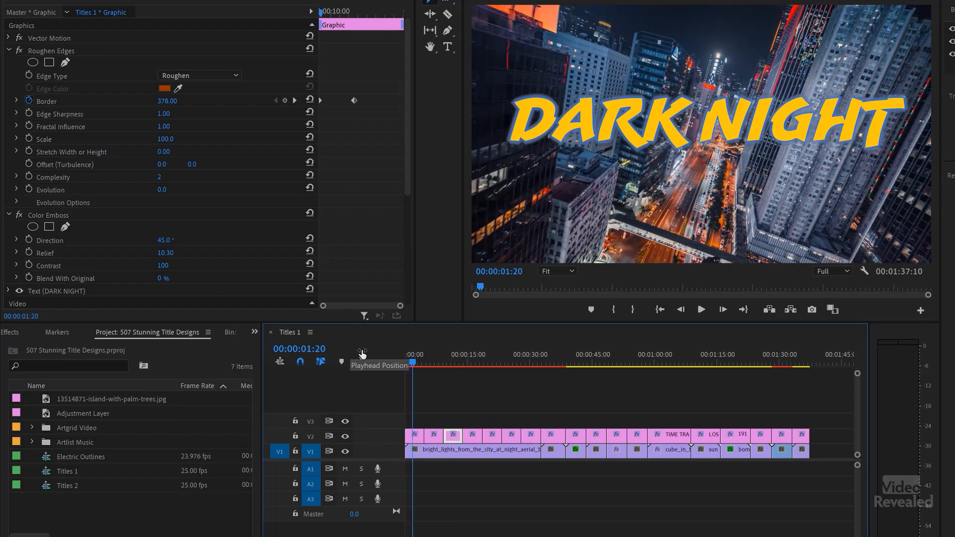
pyautogui.click(310, 436)
pyautogui.moveTo(442, 361); pyautogui.dragTo(456, 361)
pyautogui.press('Up')
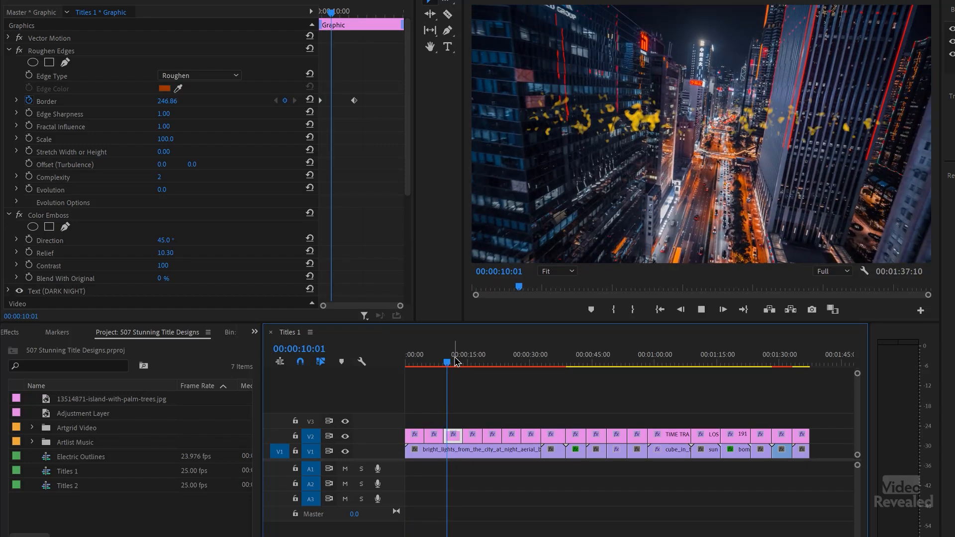
pyautogui.press('space')
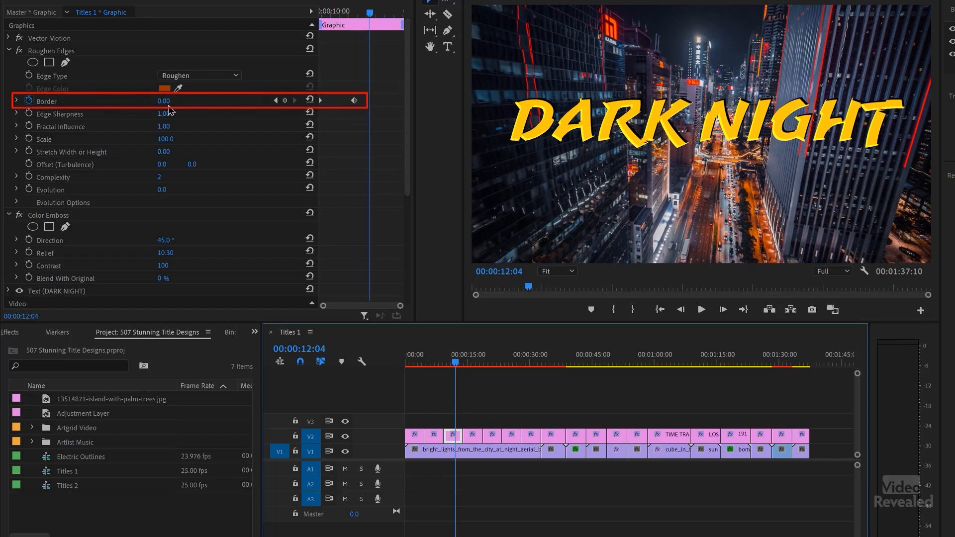
# - Move the playhead to 00:00:10:23 within the third title and enlarge the program monitor by resizing the surrounding panels
pyautogui.moveTo(346, 22)
pyautogui.mouseDown()
pyautogui.moveTo(323, 24)
pyautogui.moveTo(351, 31)
pyautogui.mouseUp()
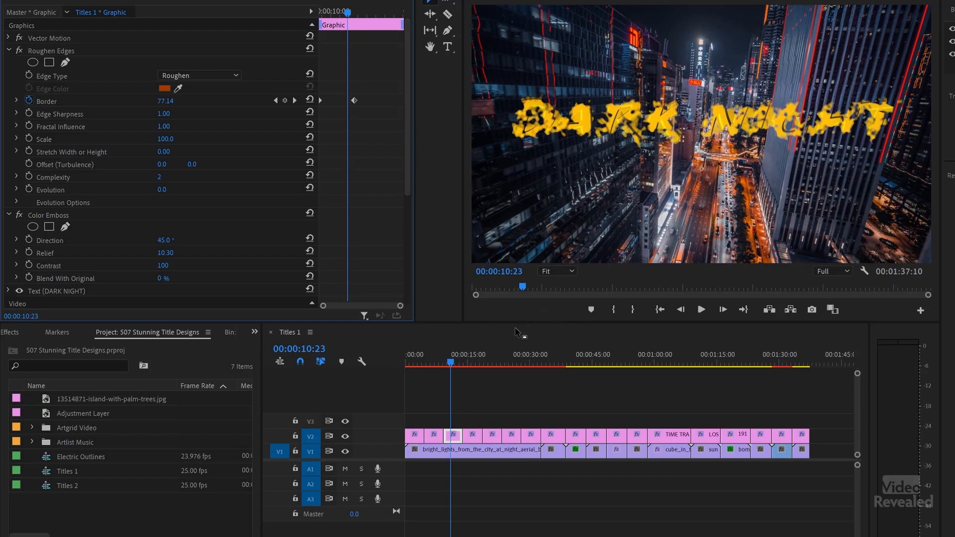
pyautogui.moveTo(515, 326); pyautogui.dragTo(498, 404)
pyautogui.moveTo(466, 365); pyautogui.dragTo(361, 365)
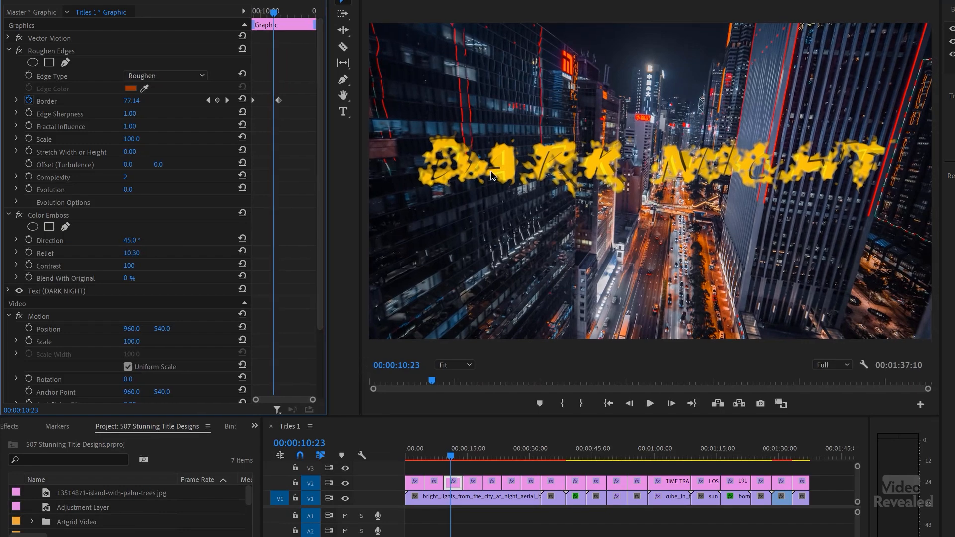
# - Select the fifth title clip at 00:00:20:04, collapse its effect settings and toggle its Color Emboss effect
pyautogui.moveTo(453, 456); pyautogui.dragTo(492, 456)
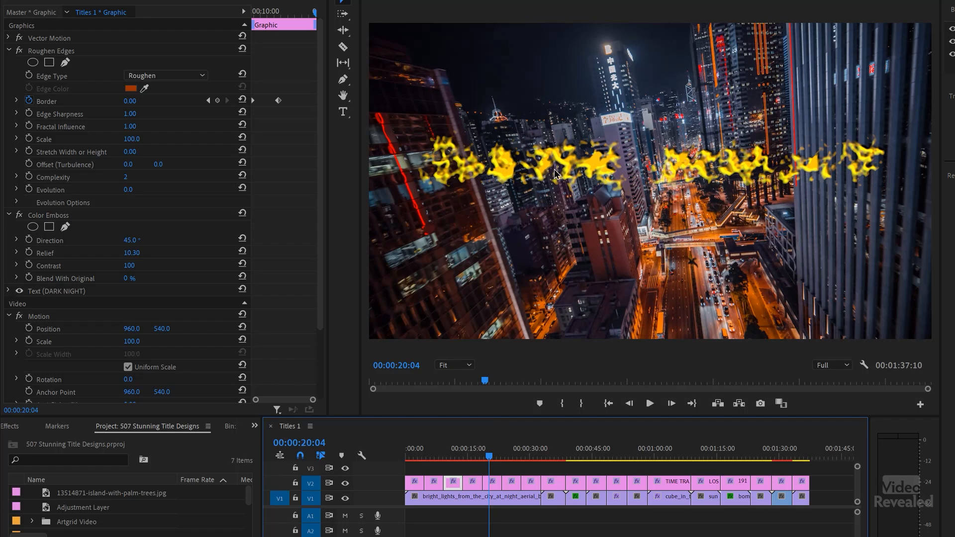
pyautogui.click(498, 483)
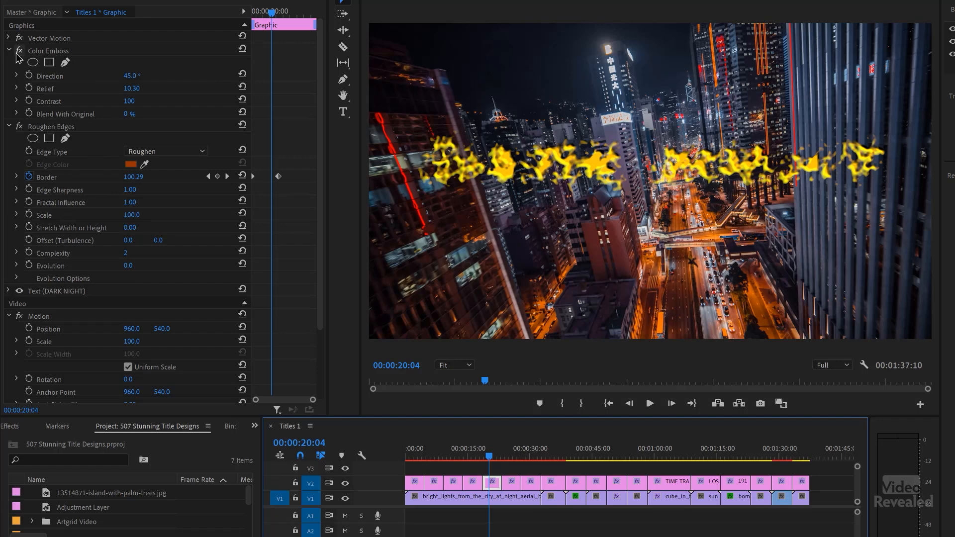
pyautogui.click(9, 51)
pyautogui.click(46, 55)
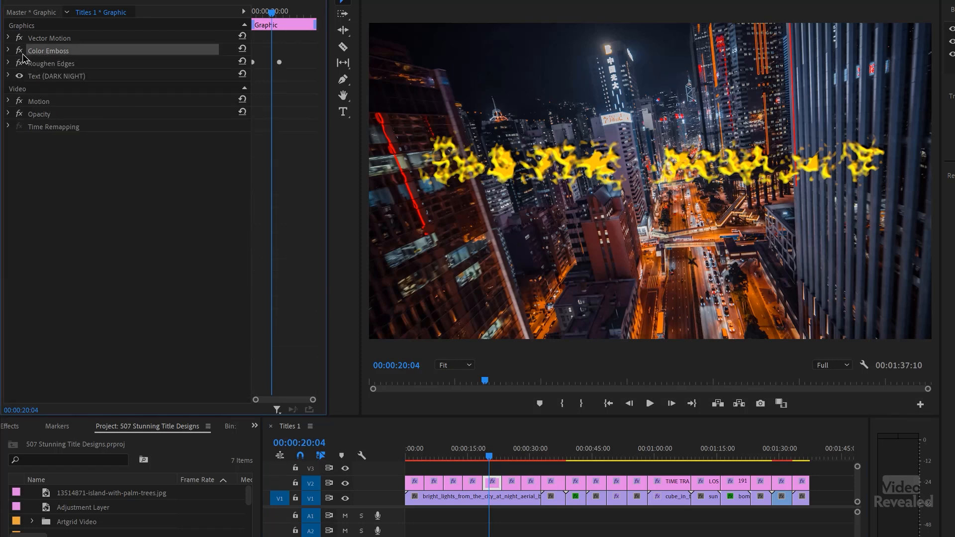
pyautogui.click(20, 51)
# - Step frame by frame through the fifth title's Roughen Edges reveal around 00:00:20:10
pyautogui.moveTo(490, 462); pyautogui.dragTo(492, 462)
pyautogui.press('Left')
pyautogui.press('Left')
pyautogui.press('Left')
pyautogui.press('Left')
pyautogui.press('Left')
pyautogui.press('Left')
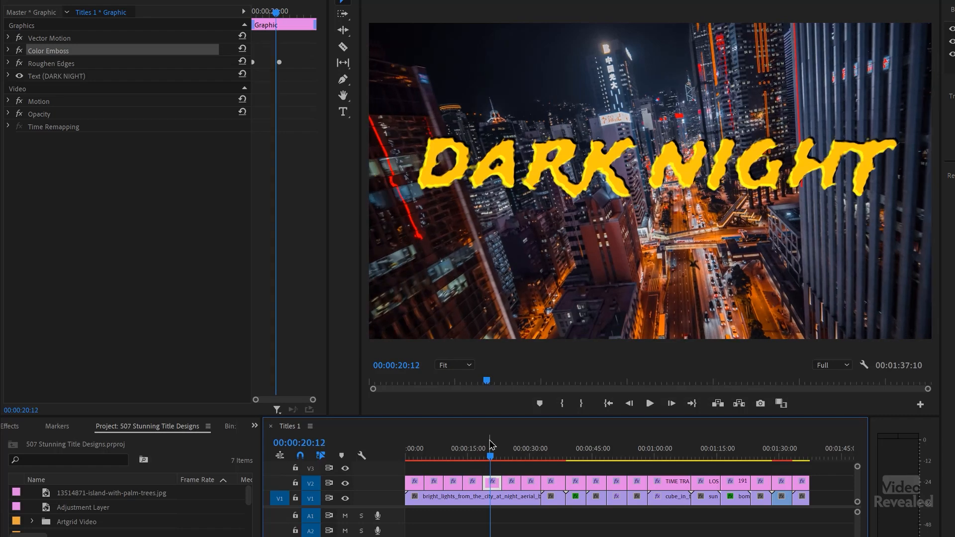
pyautogui.press('Right')
pyautogui.press('Right')
pyautogui.press('Right')
pyautogui.press('Right')
pyautogui.press('Right')
pyautogui.press('Right')
pyautogui.press('Right')
pyautogui.press('Right')
pyautogui.press('Right')
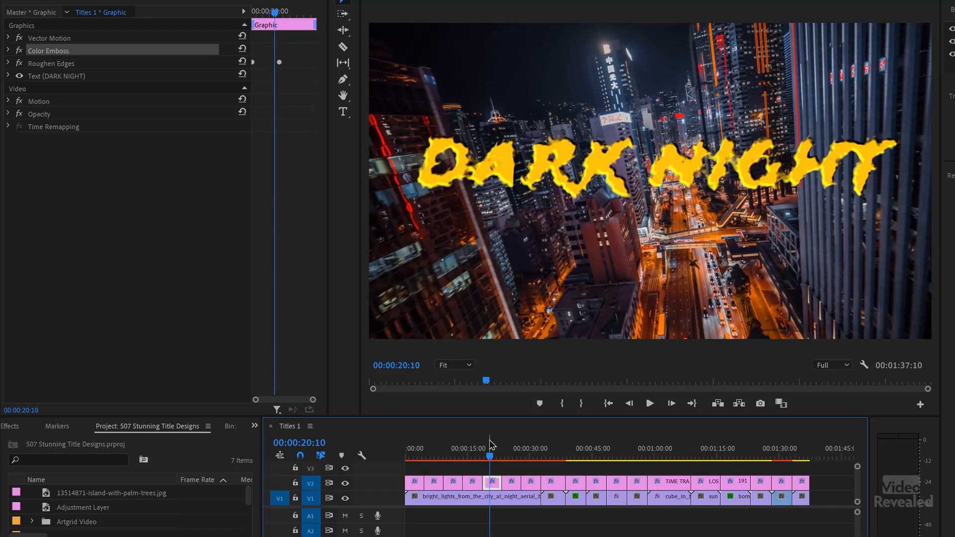
# - Go to the sixth title at 00:00:25:16 and shift its Lens Flare center along the lettering to the N and back to the H
pyautogui.press('Right')
pyautogui.press('Right')
pyautogui.press('Right')
pyautogui.press('Right')
pyautogui.press('Right')
pyautogui.press('Right')
pyautogui.press('Right')
pyautogui.press('Right')
pyautogui.press('Right')
pyautogui.press('Right')
pyautogui.press('Right')
pyautogui.press('Right')
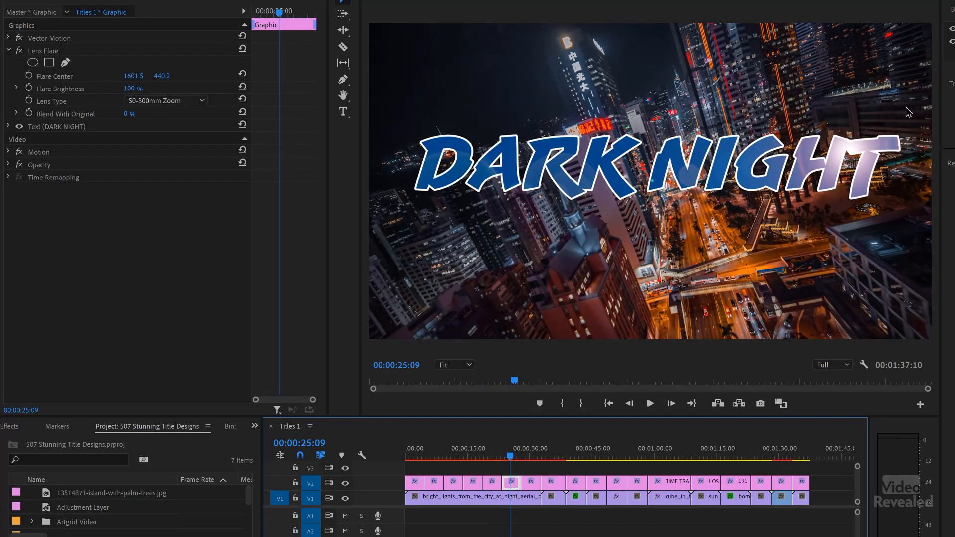
pyautogui.press('Right')
pyautogui.press('Right')
pyautogui.press('Right')
pyautogui.press('Right')
pyautogui.press('Right')
pyautogui.press('Right')
pyautogui.press('Right')
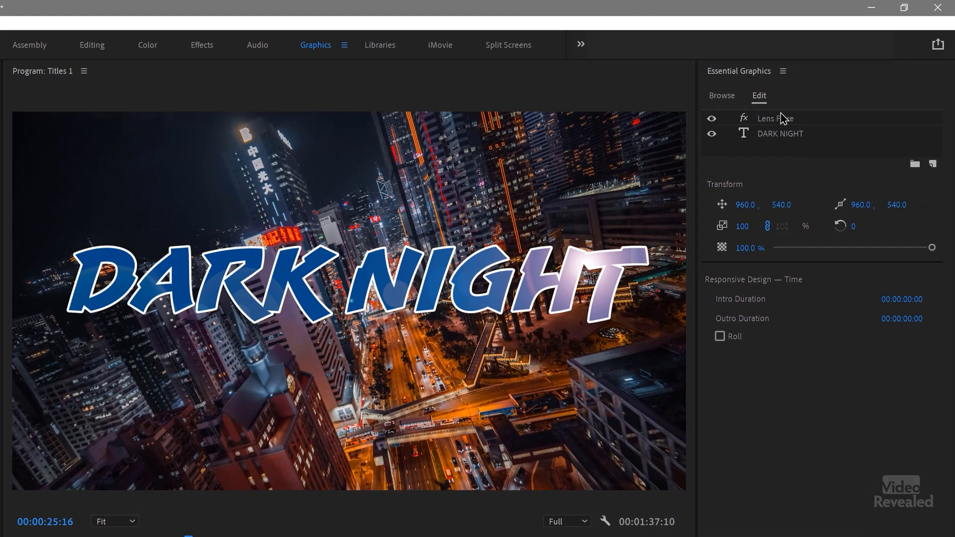
pyautogui.click(780, 117)
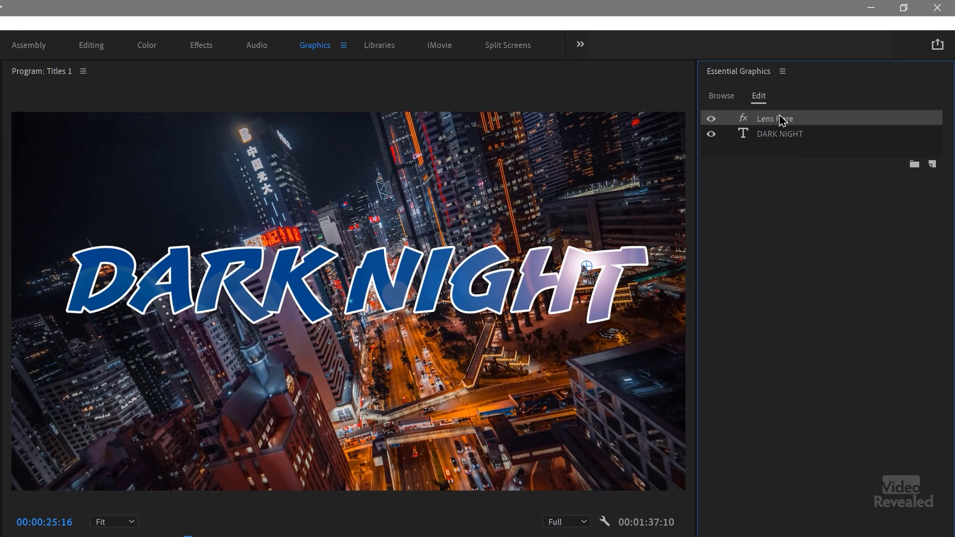
pyautogui.moveTo(586, 267); pyautogui.dragTo(346, 273)
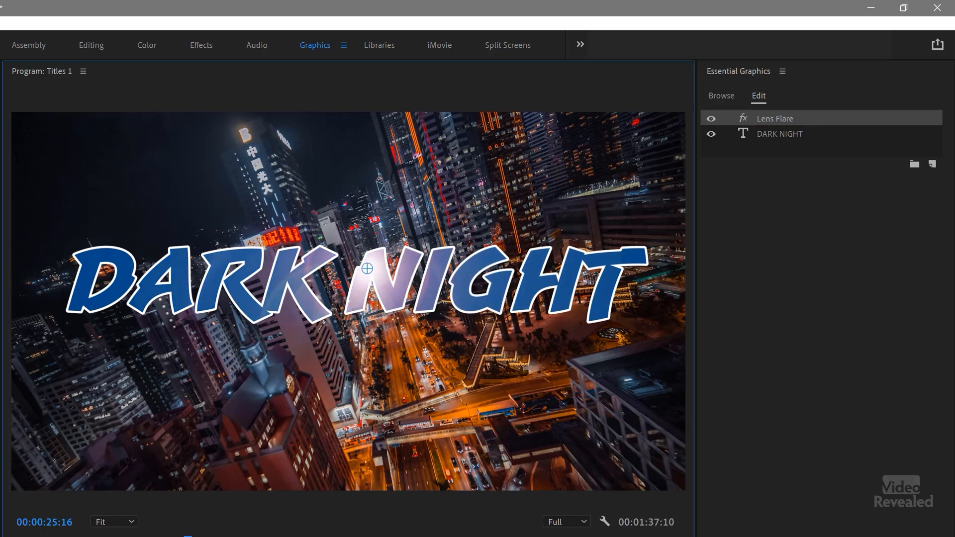
pyautogui.moveTo(367, 269); pyautogui.dragTo(557, 273)
pyautogui.click(768, 136)
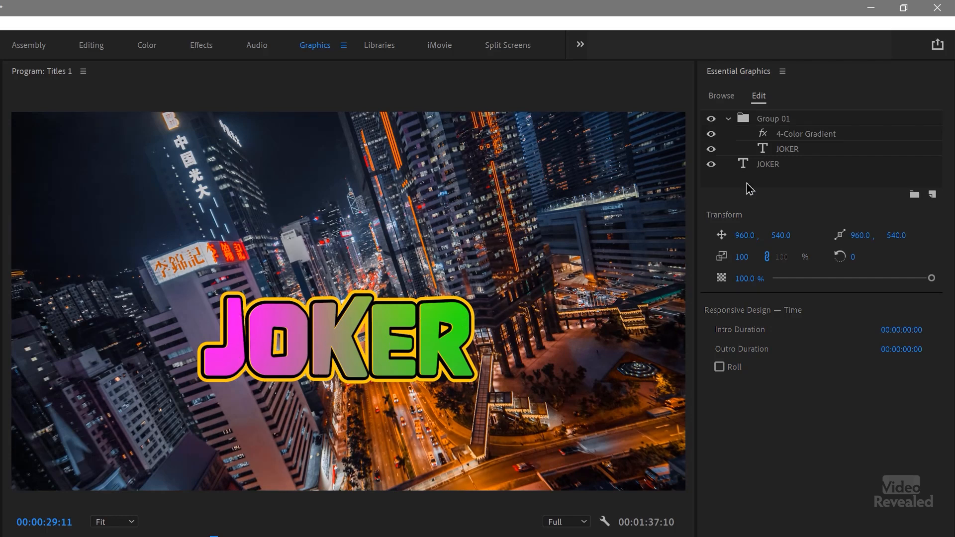
# - In the JOKER title's 4-Color Gradient, move Point 3 to about 567.4, 717.9 at the foot of the J and select Color 3
pyautogui.click(790, 135)
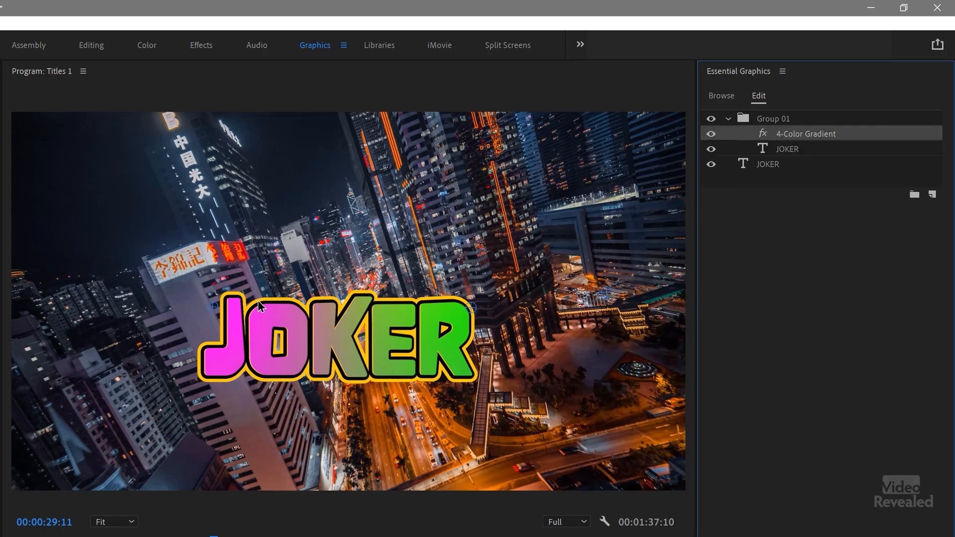
pyautogui.moveTo(220, 312); pyautogui.dragTo(242, 305)
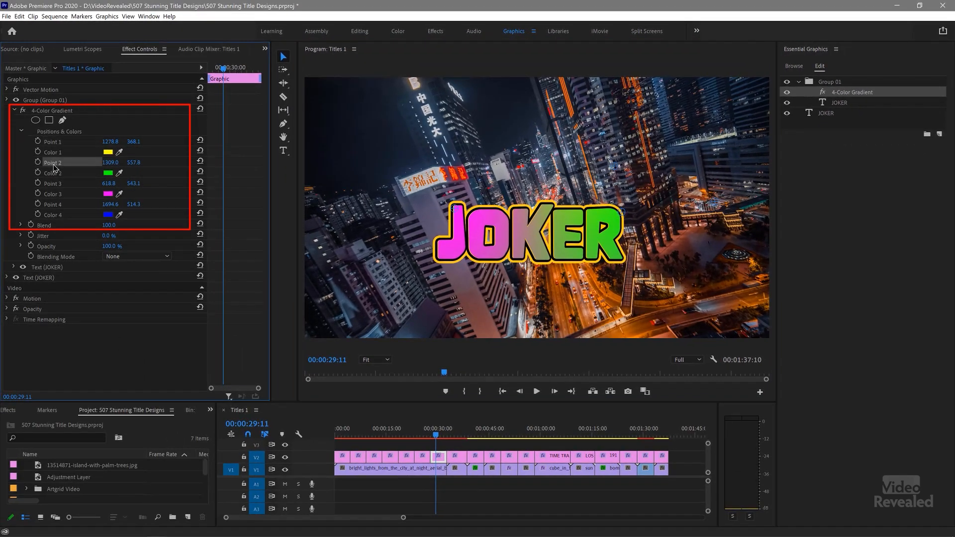
pyautogui.moveTo(461, 218); pyautogui.dragTo(462, 227)
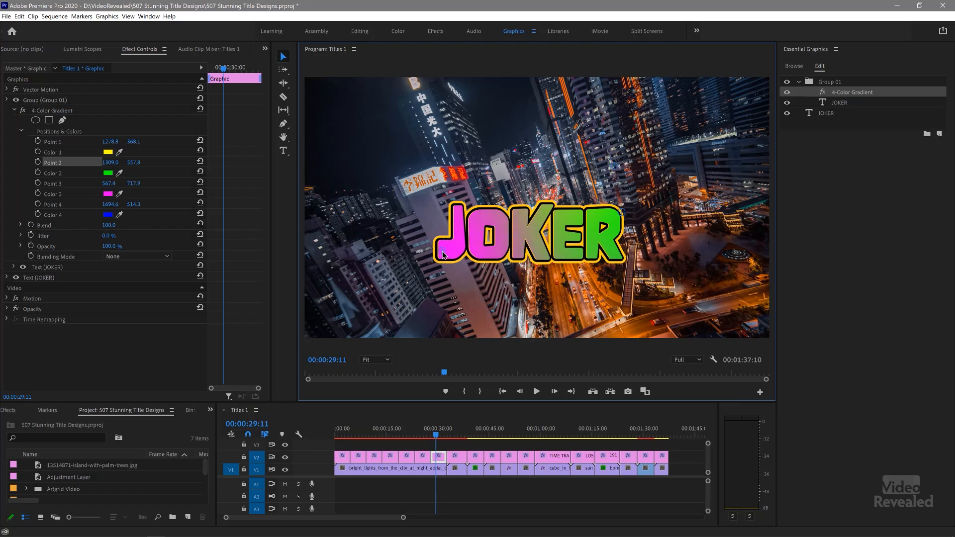
pyautogui.click(64, 197)
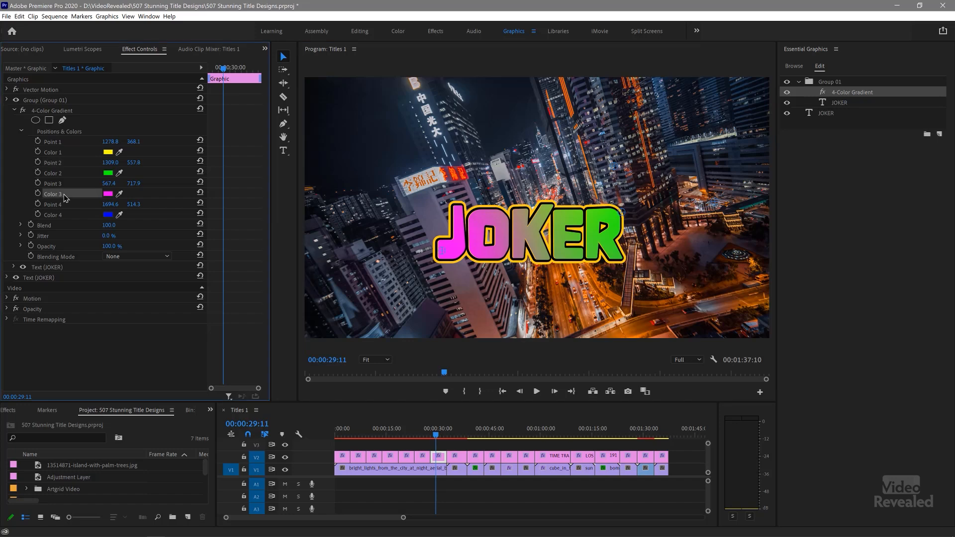
# - In the JOKER title's 4-Color Gradient, move Point 2 to about 1288.9, 728.2 at the foot of the R
pyautogui.click(62, 185)
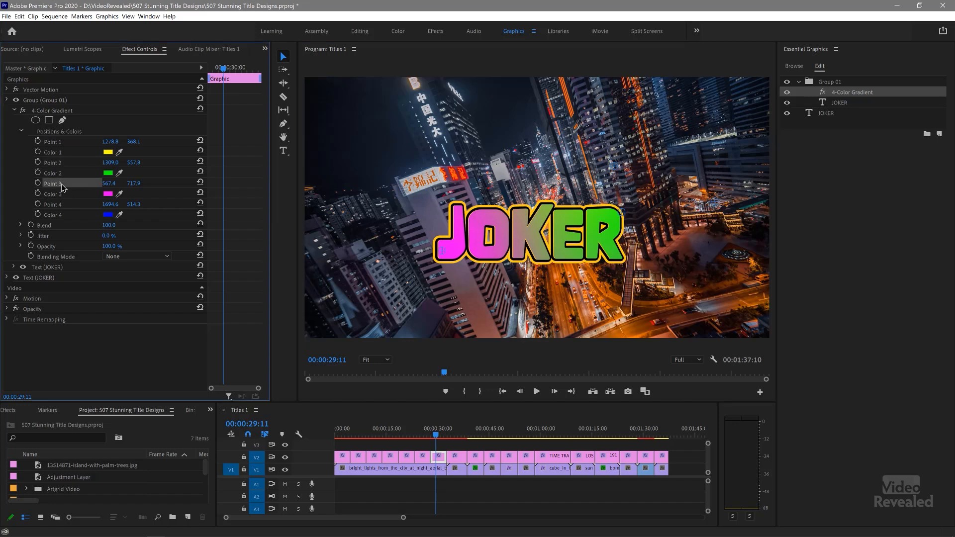
pyautogui.moveTo(623, 215)
pyautogui.mouseDown()
pyautogui.moveTo(591, 225)
pyautogui.moveTo(610, 217)
pyautogui.mouseUp()
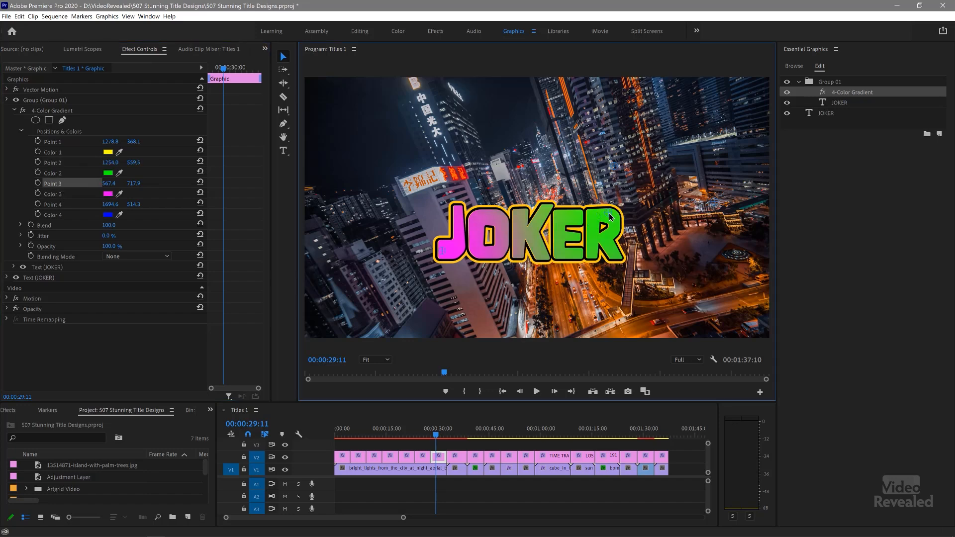
pyautogui.click(60, 218)
pyautogui.moveTo(603, 219); pyautogui.dragTo(608, 247)
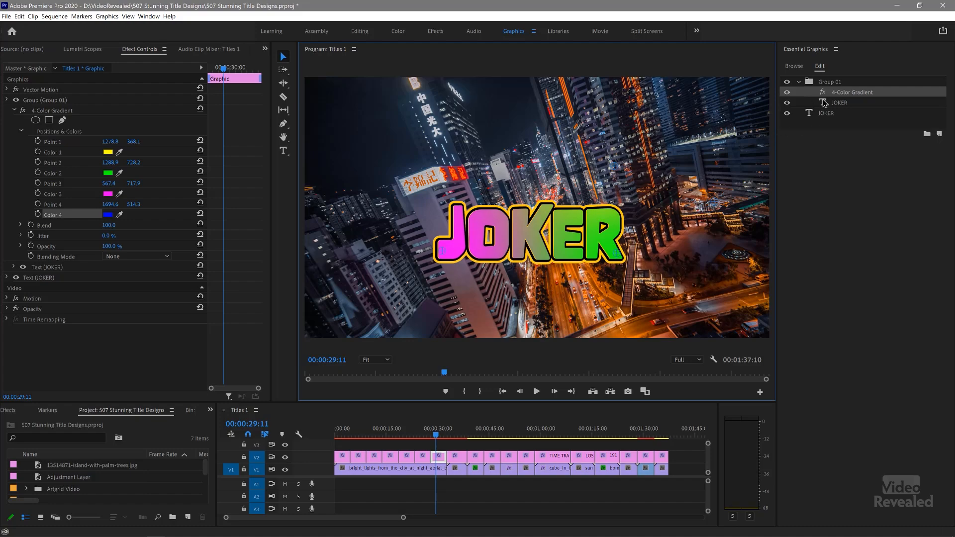
# - Examine the JOKER fill by temporarily hiding the lower JOKER text layer and toggling the 4-Color Gradient off and on
pyautogui.click(814, 83)
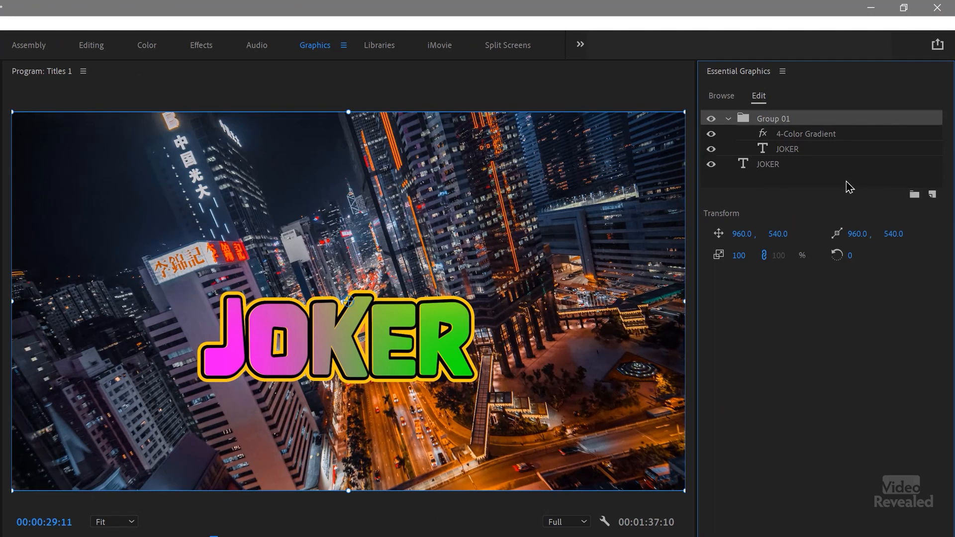
pyautogui.click(779, 150)
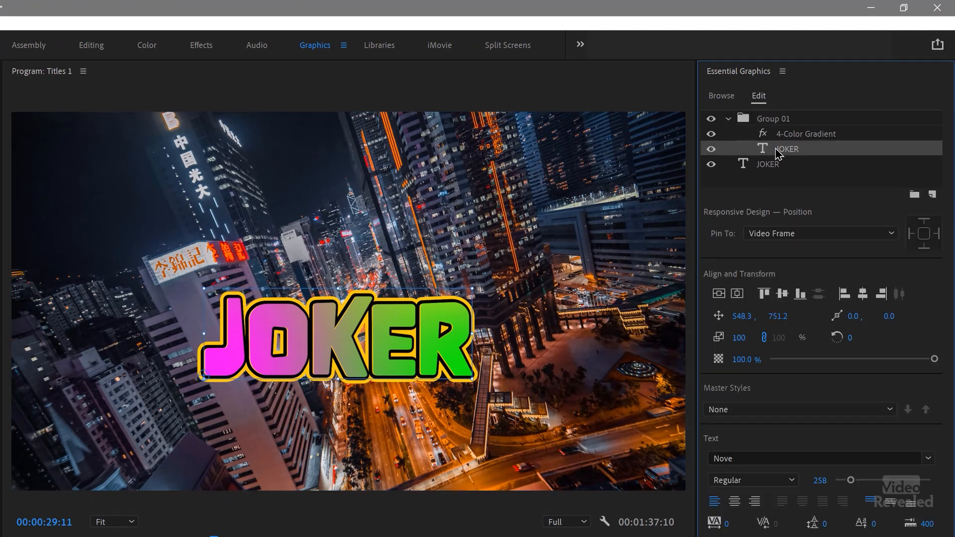
pyautogui.click(711, 164)
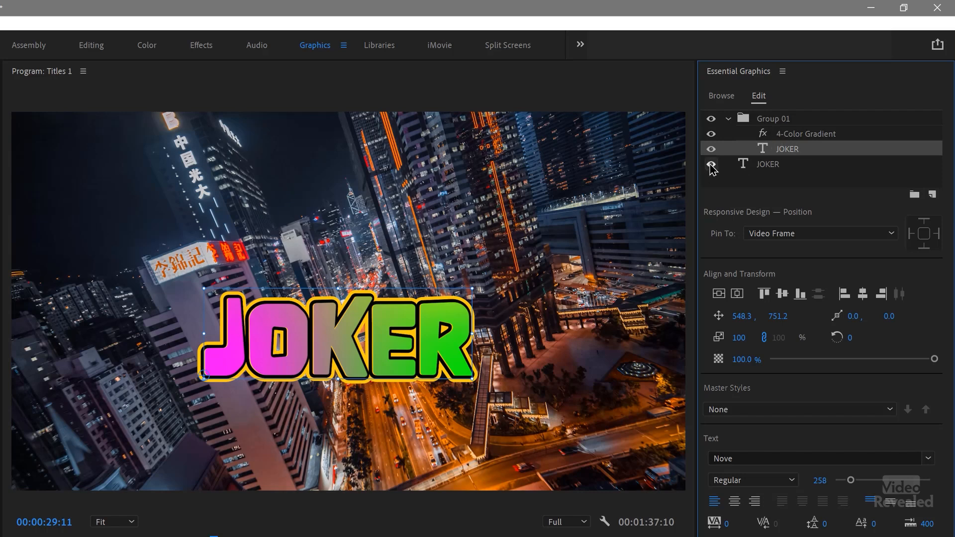
pyautogui.click(769, 135)
pyautogui.click(713, 136)
pyautogui.click(712, 135)
pyautogui.click(764, 145)
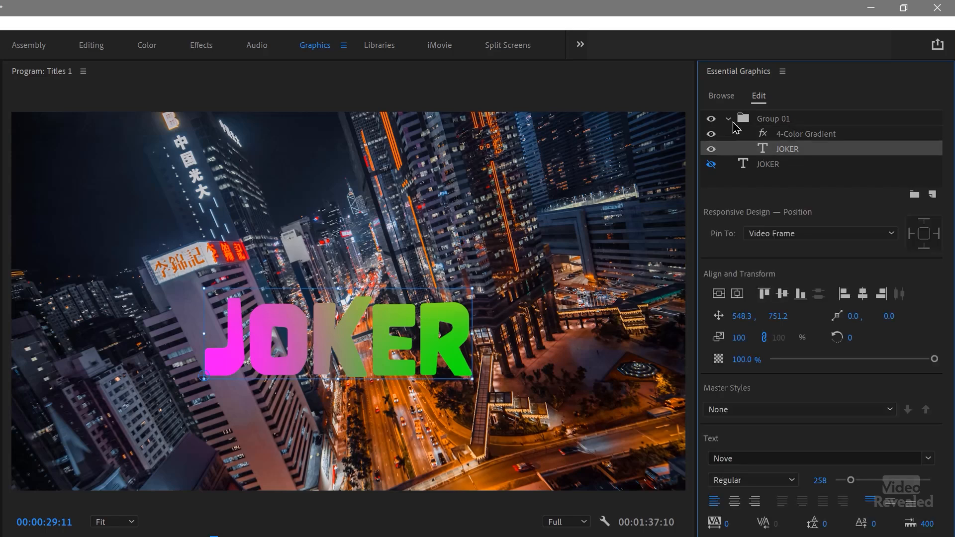
pyautogui.click(763, 122)
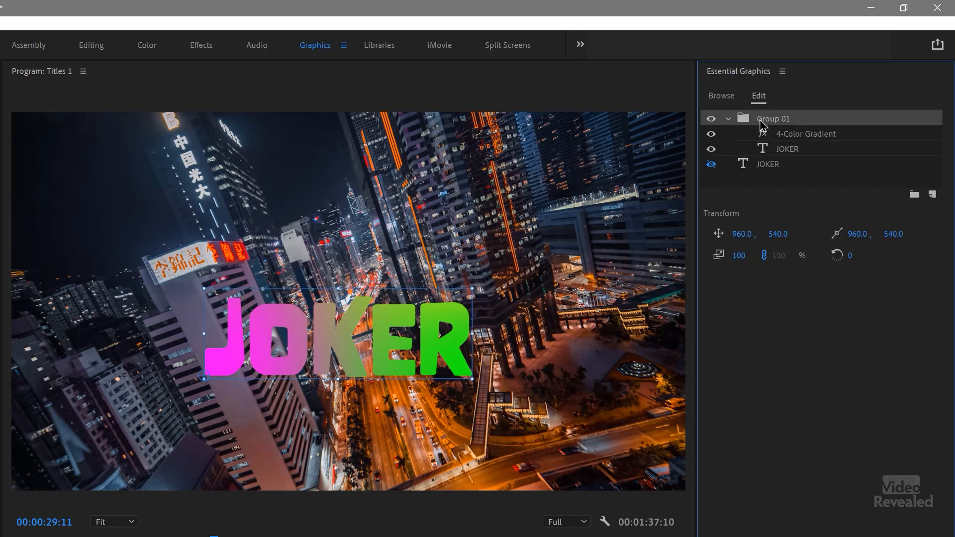
pyautogui.click(711, 164)
# - Toggle Group 01 off and on, move the lower JOKER outline text away from the gradient text, and undo the move
pyautogui.click(746, 165)
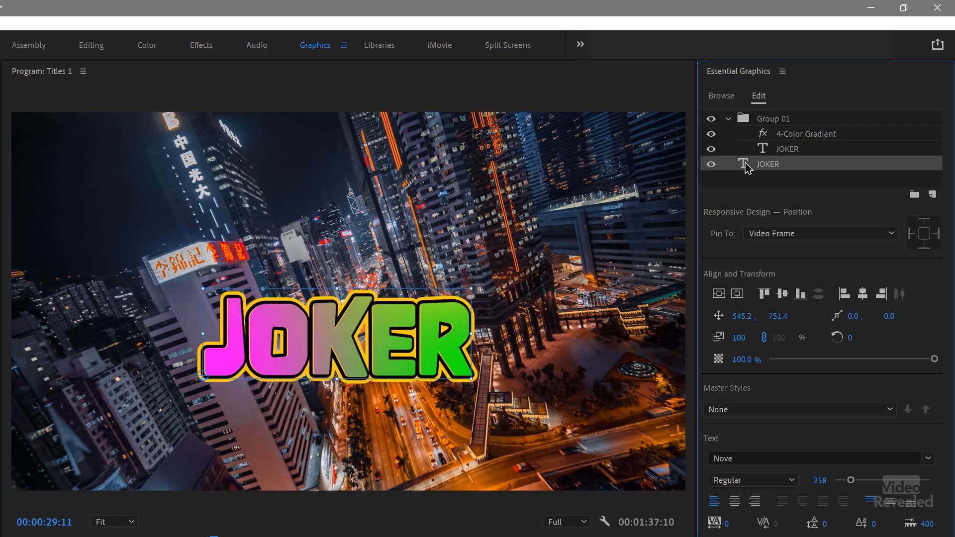
pyautogui.click(712, 119)
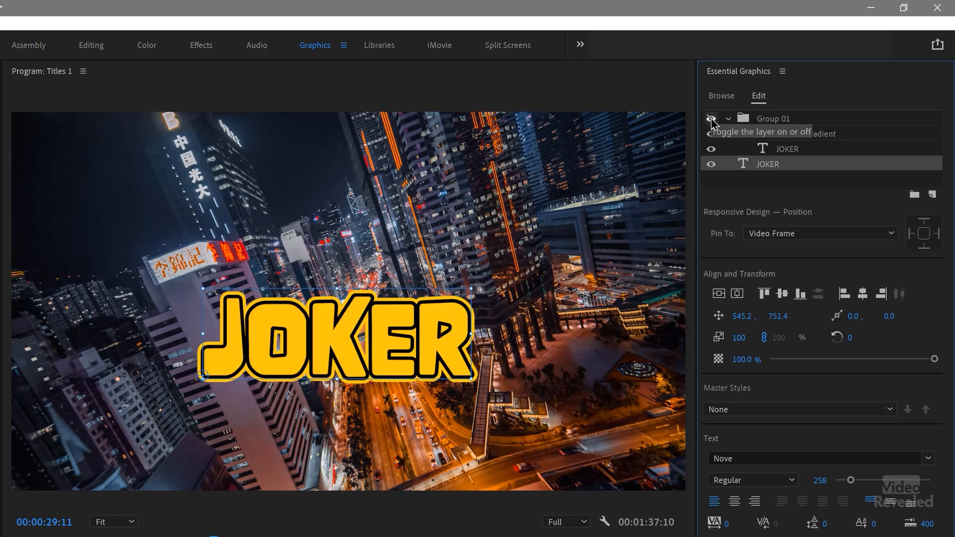
pyautogui.click(711, 119)
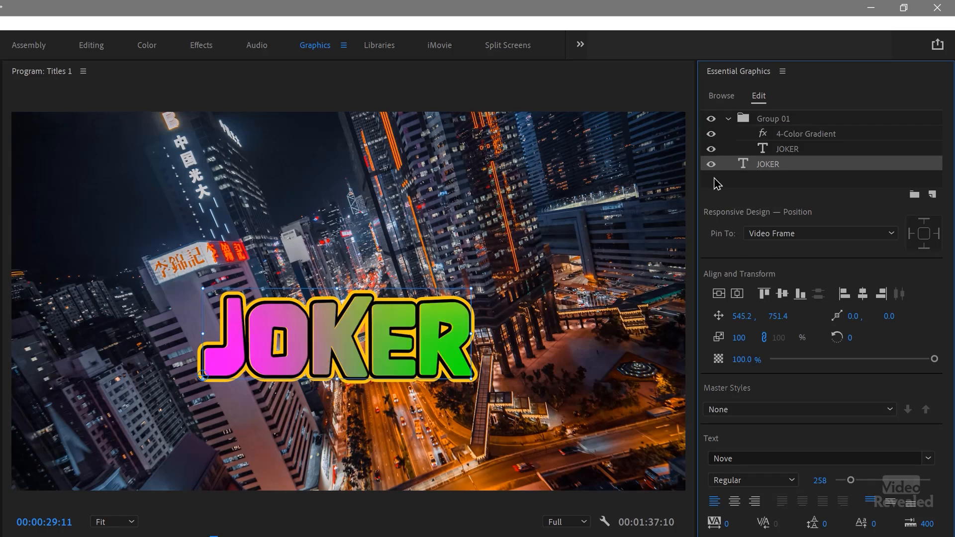
pyautogui.moveTo(423, 353); pyautogui.dragTo(520, 255)
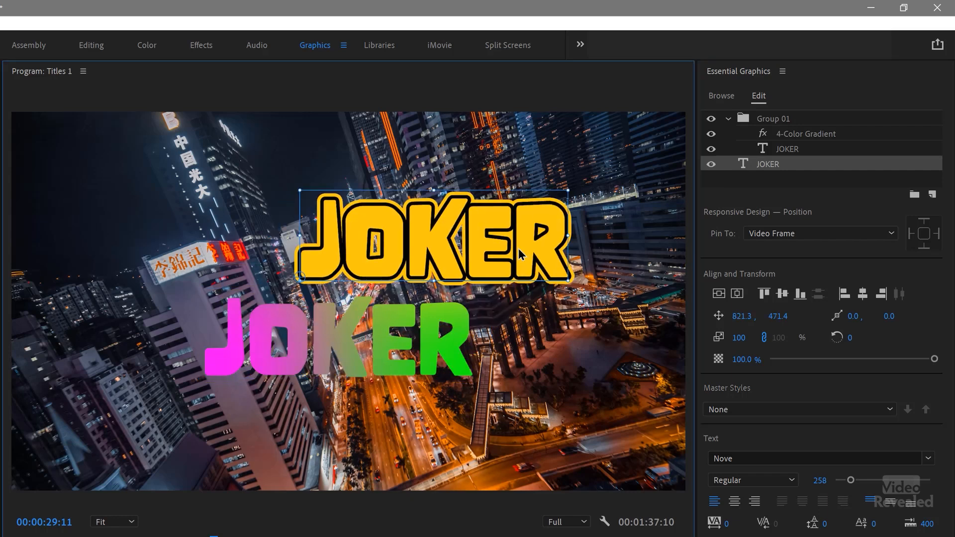
pyautogui.hotkey('ctrl', 'z')
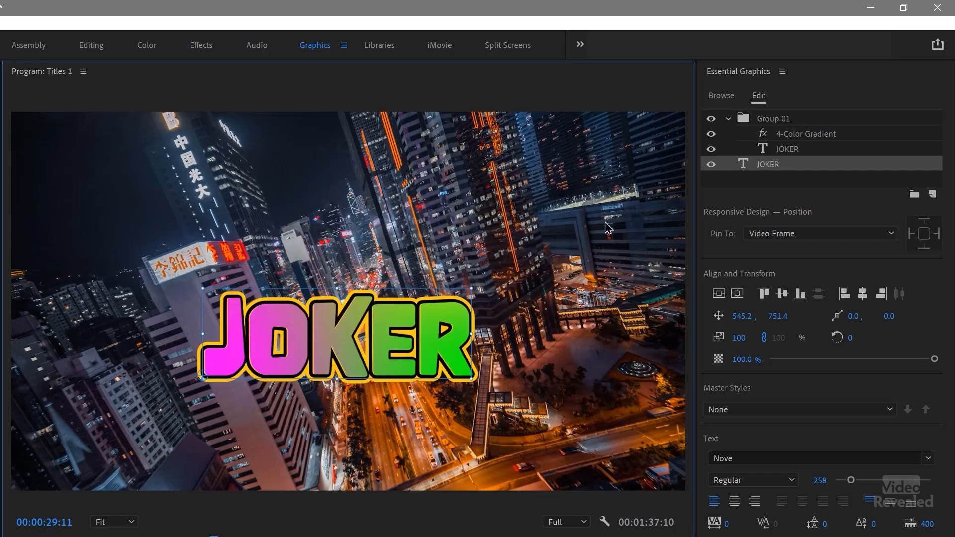
# - Select both JOKER text layers and move them slightly down the frame together
pyautogui.click(767, 150)
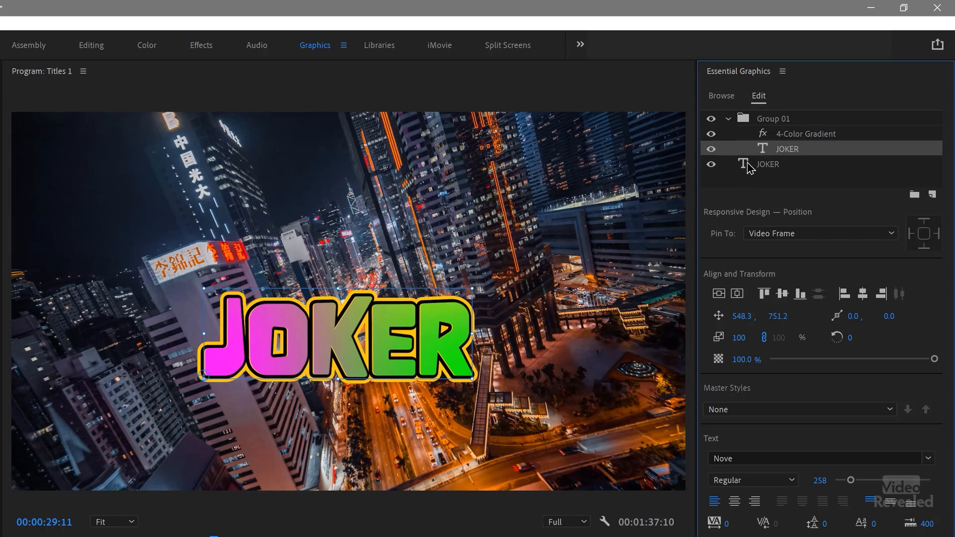
pyautogui.keyDown('shift'); pyautogui.click(752, 167); pyautogui.keyUp('shift')
pyautogui.moveTo(465, 347); pyautogui.dragTo(463, 376)
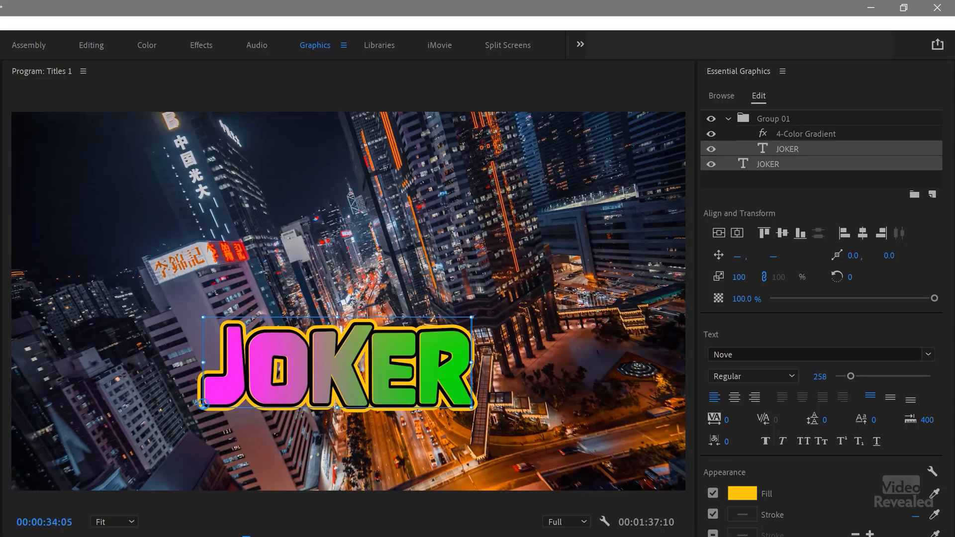
# - Go to THE LIZARD title at 00:00:34:23 and toggle its Cell Pattern and Tint effects off and on in turn
pyautogui.press('space')
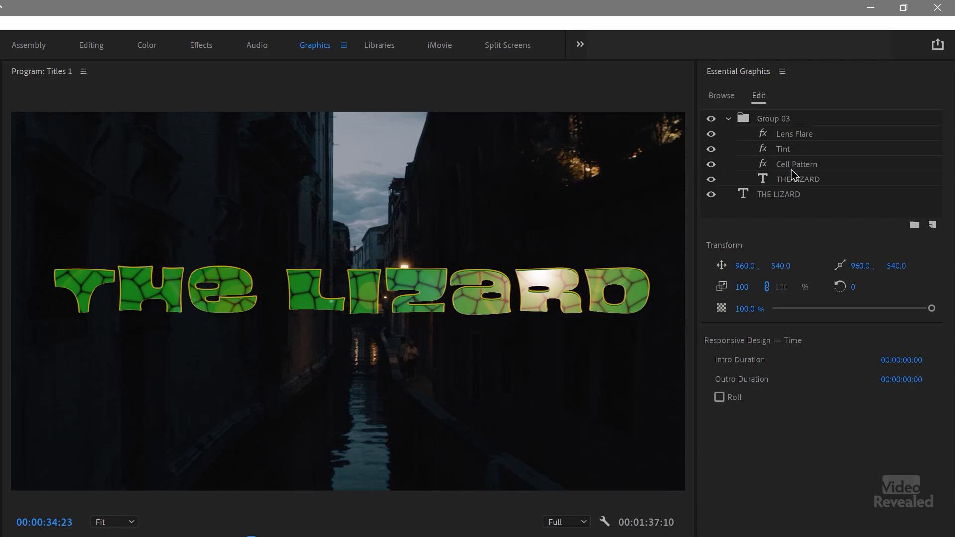
pyautogui.click(712, 165)
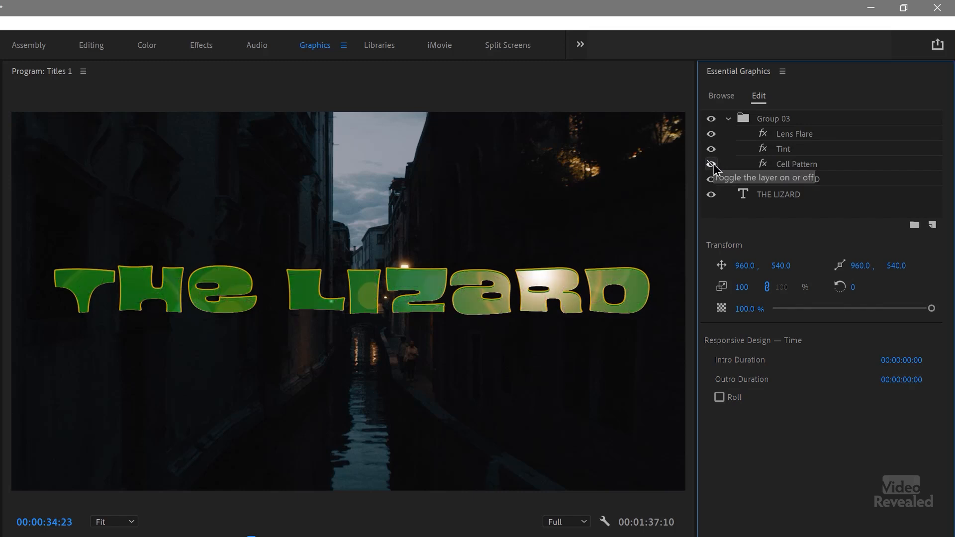
pyautogui.click(712, 166)
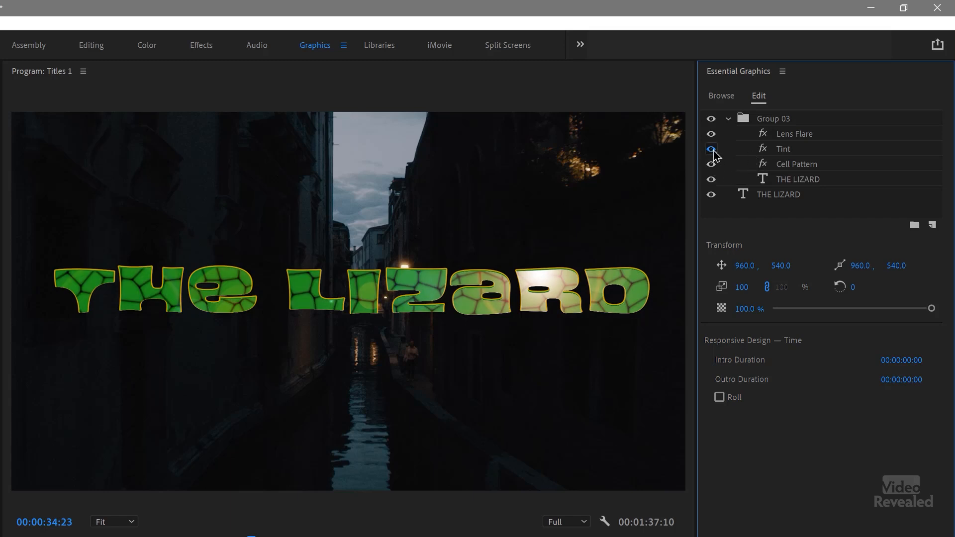
pyautogui.click(712, 149)
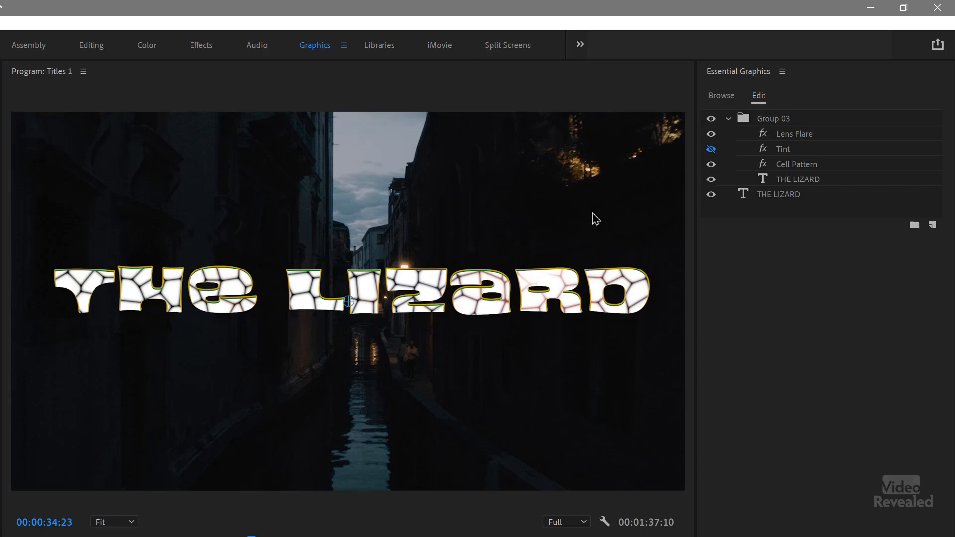
pyautogui.click(712, 149)
# - Shift THE LIZARD title's Lens Flare center to the T and back to the D, and toggle the lower outline text layer
pyautogui.click(799, 151)
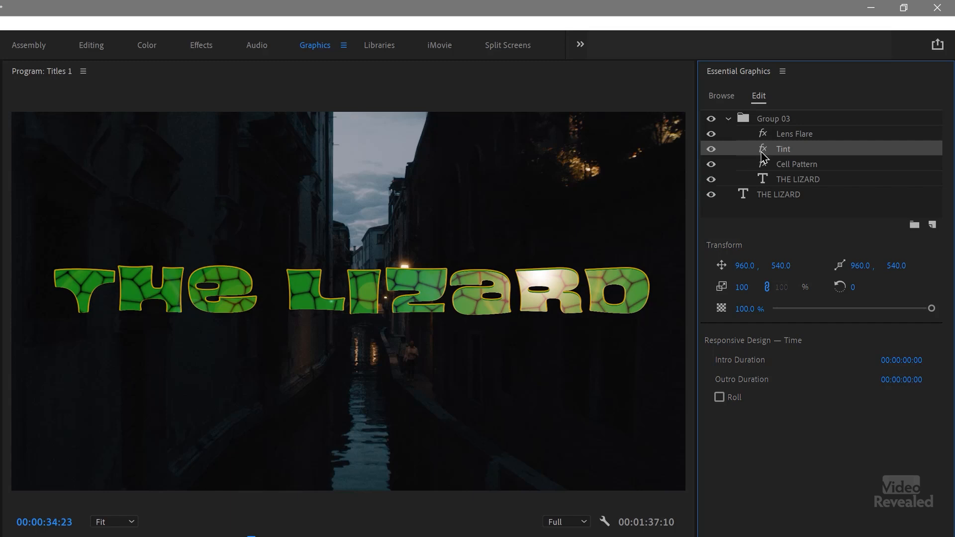
pyautogui.click(779, 137)
pyautogui.moveTo(558, 282); pyautogui.dragTo(85, 282)
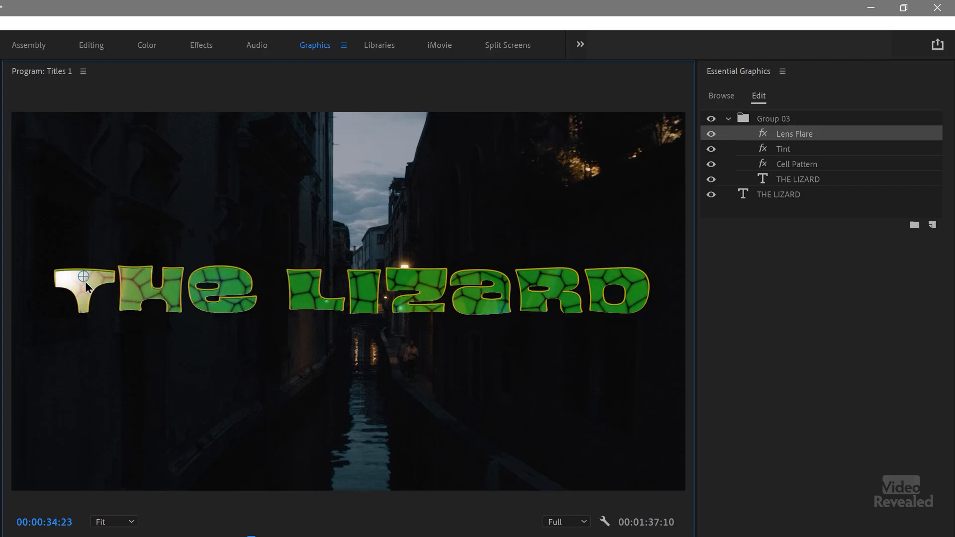
pyautogui.moveTo(270, 284); pyautogui.dragTo(609, 273)
pyautogui.click(711, 195)
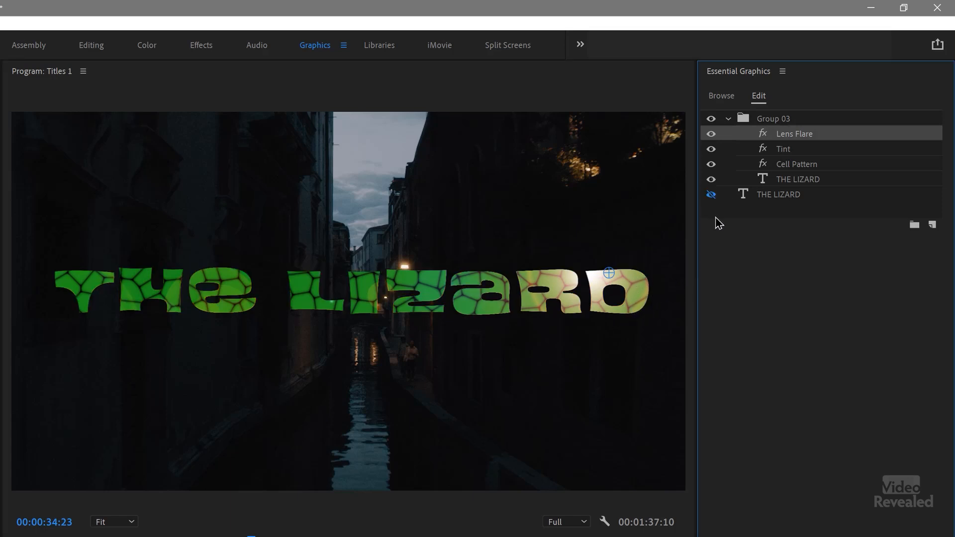
pyautogui.click(711, 194)
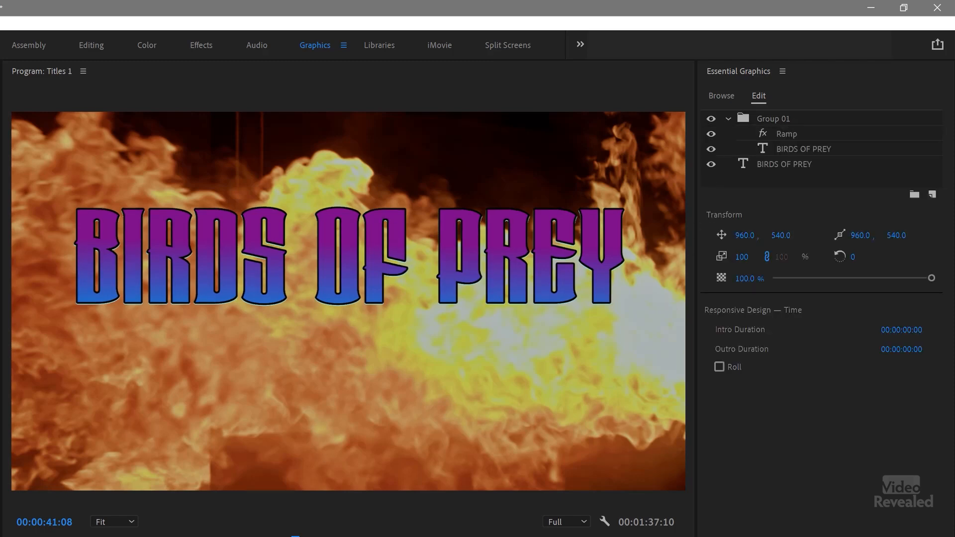
# - In the BIRDS OF PREY title at 00:00:41:08, toggle the Ramp effect and the lower text layer off and on
pyautogui.click(793, 134)
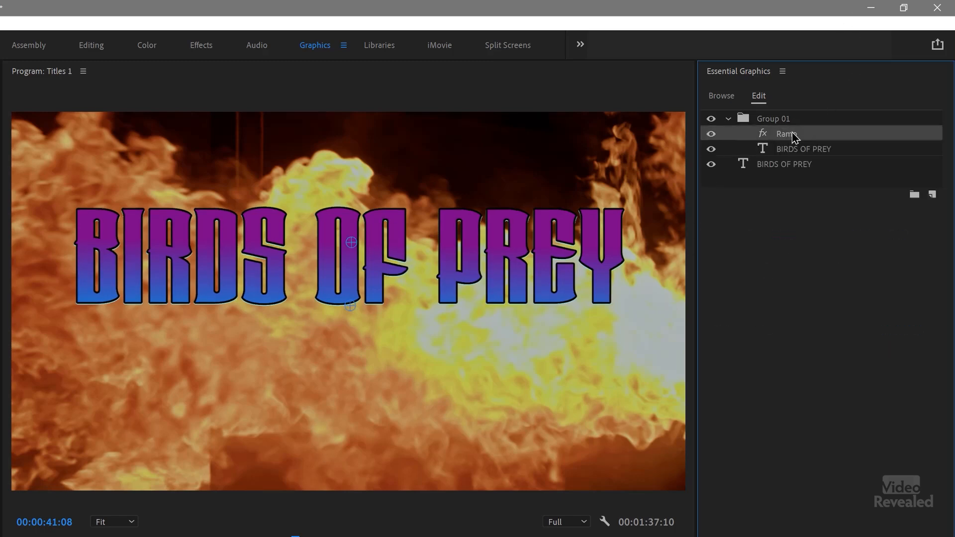
pyautogui.click(712, 134)
pyautogui.click(711, 134)
pyautogui.click(711, 134)
pyautogui.click(712, 134)
pyautogui.click(711, 165)
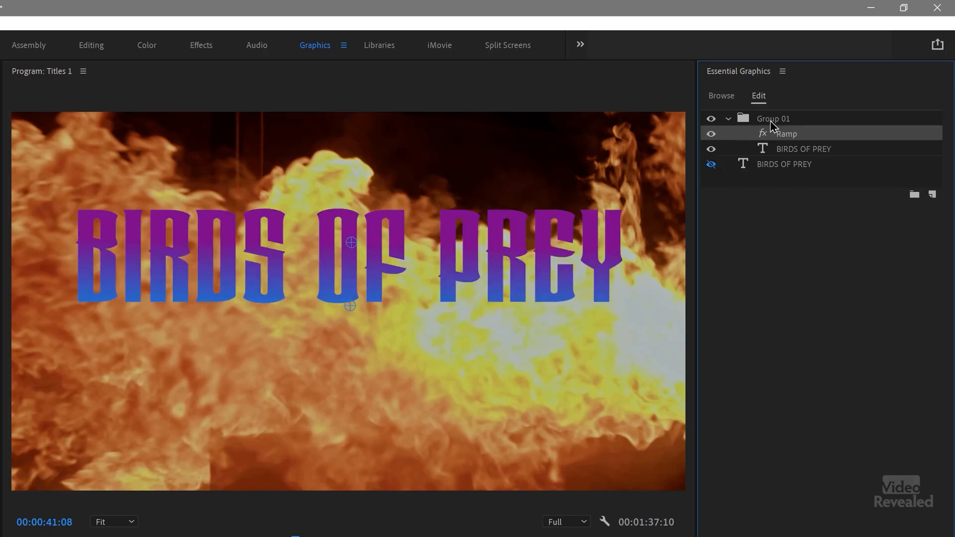
pyautogui.click(712, 165)
# - Review the appearance settings of the lower BIRDS OF PREY text layer and hide Group 01 to isolate its outline
pyautogui.click(752, 169)
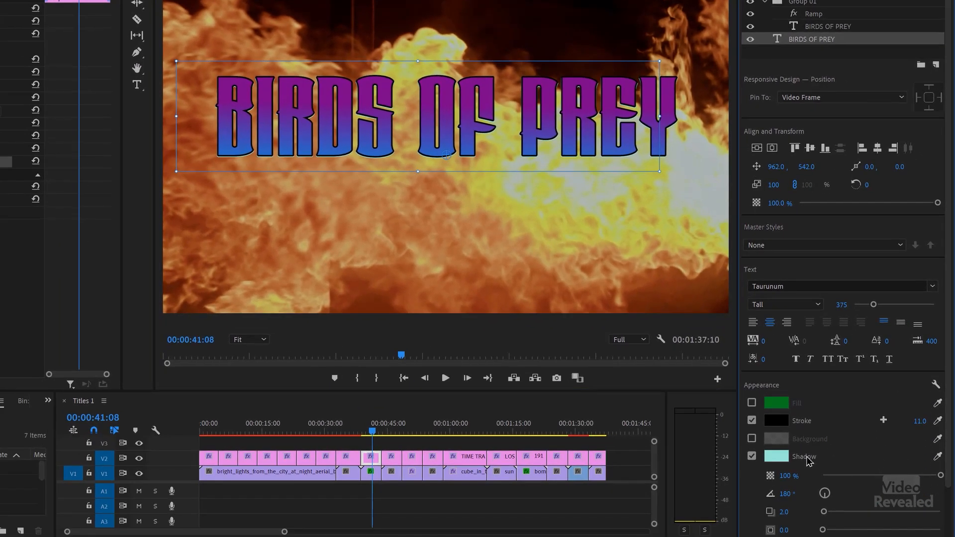
pyautogui.scroll(-3, 867, 443)
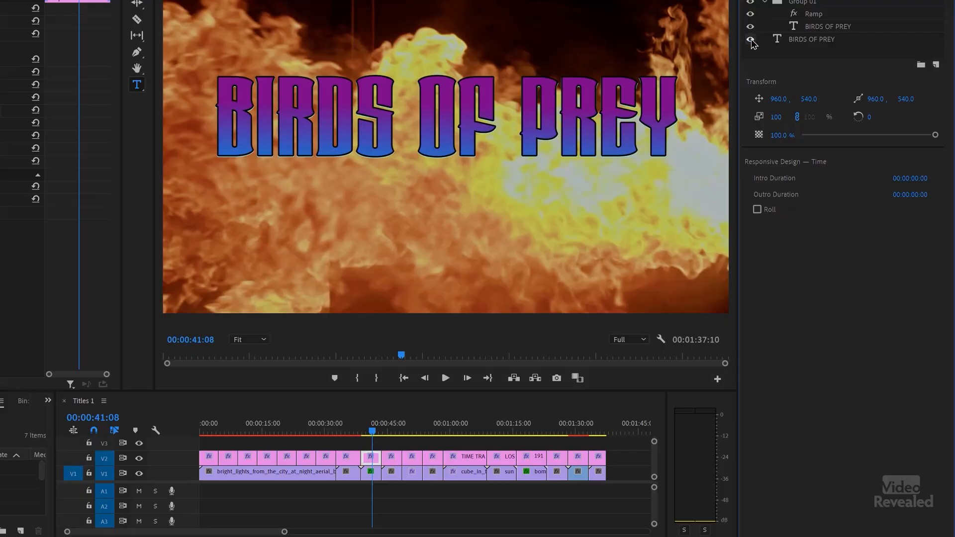
pyautogui.click(750, 2)
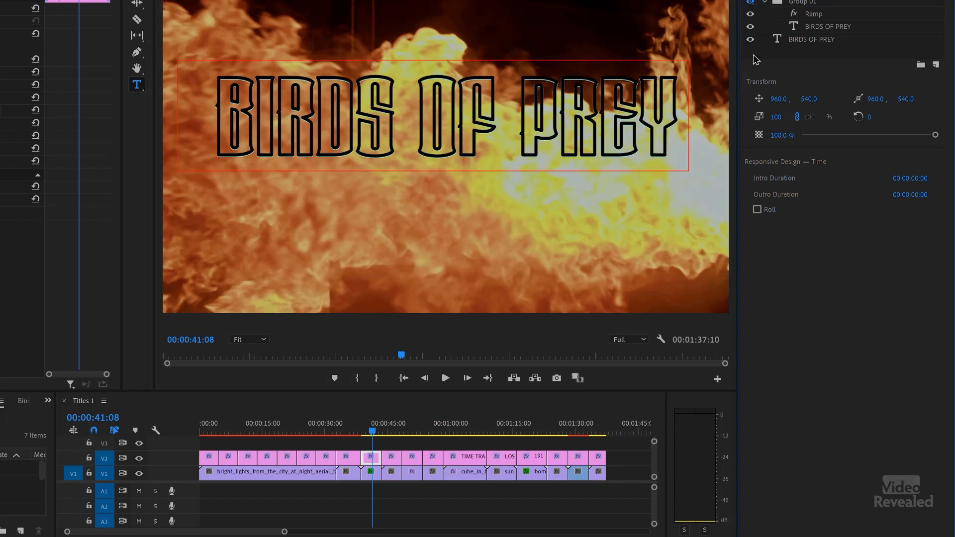
pyautogui.click(137, 0)
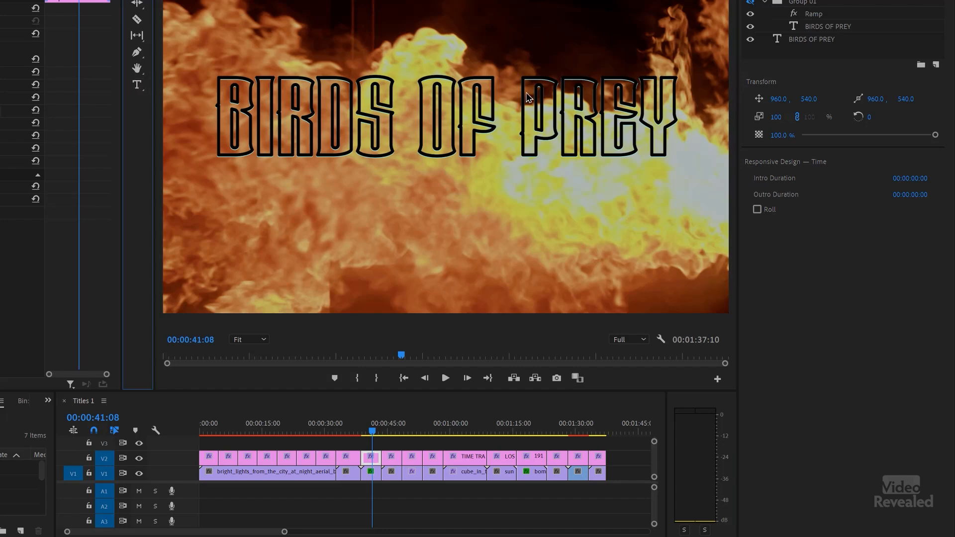
# - Go to the PRIME title at 00:00:45:16, select its text layer and toggle the green Fill on and off
pyautogui.click(379, 431)
pyautogui.moveTo(383, 431); pyautogui.dragTo(390, 430)
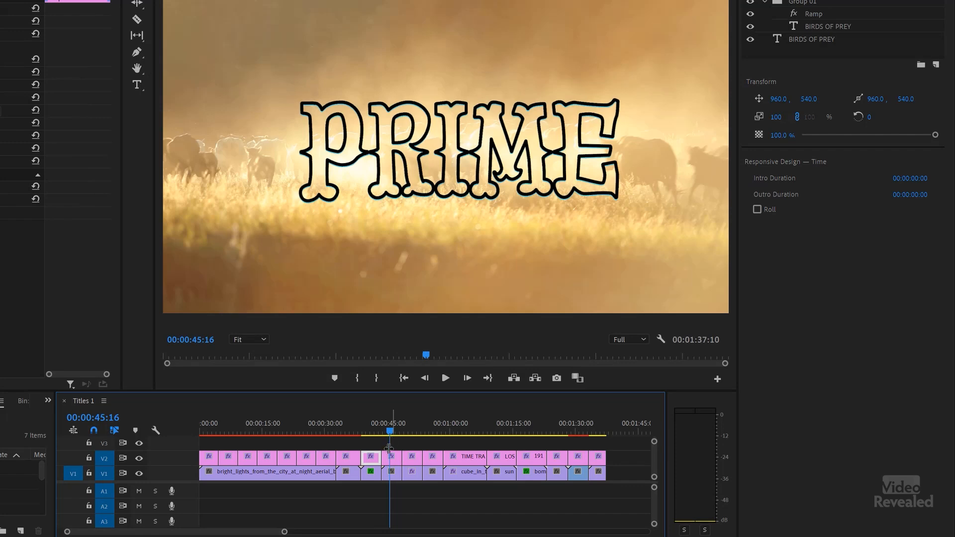
pyautogui.click(391, 458)
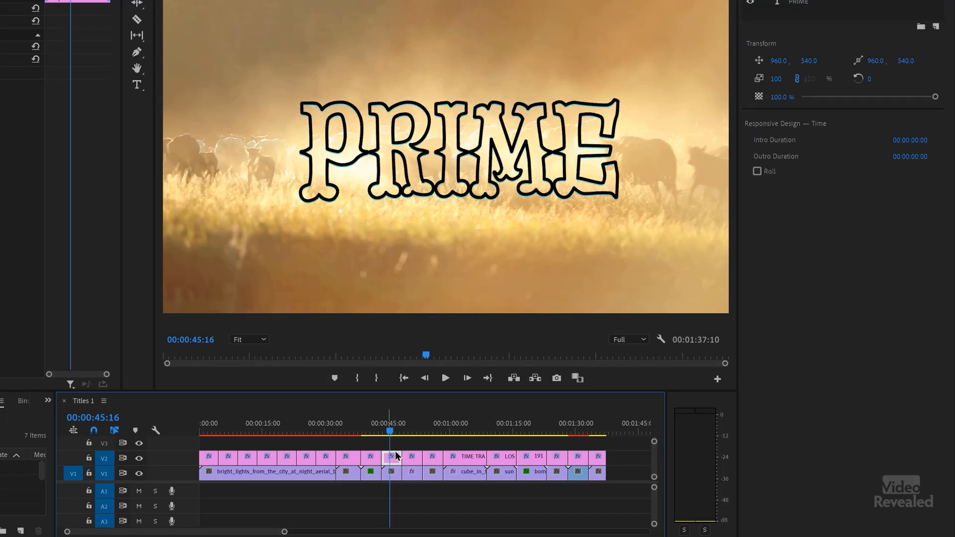
pyautogui.click(803, 2)
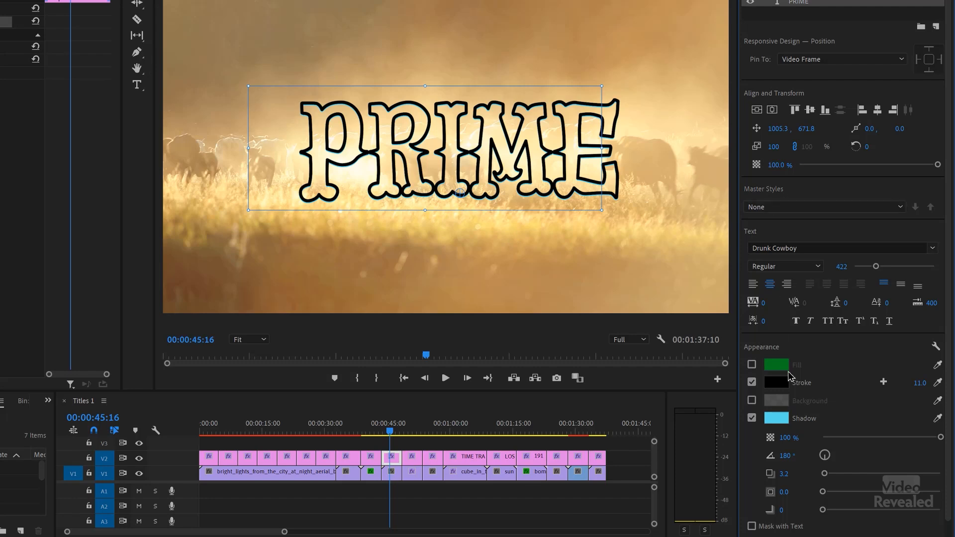
pyautogui.click(751, 365)
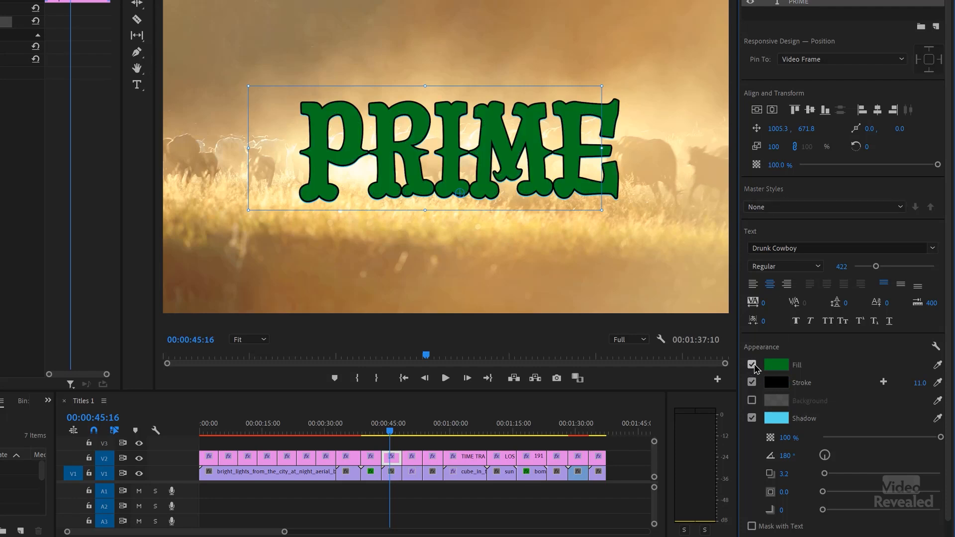
pyautogui.click(752, 366)
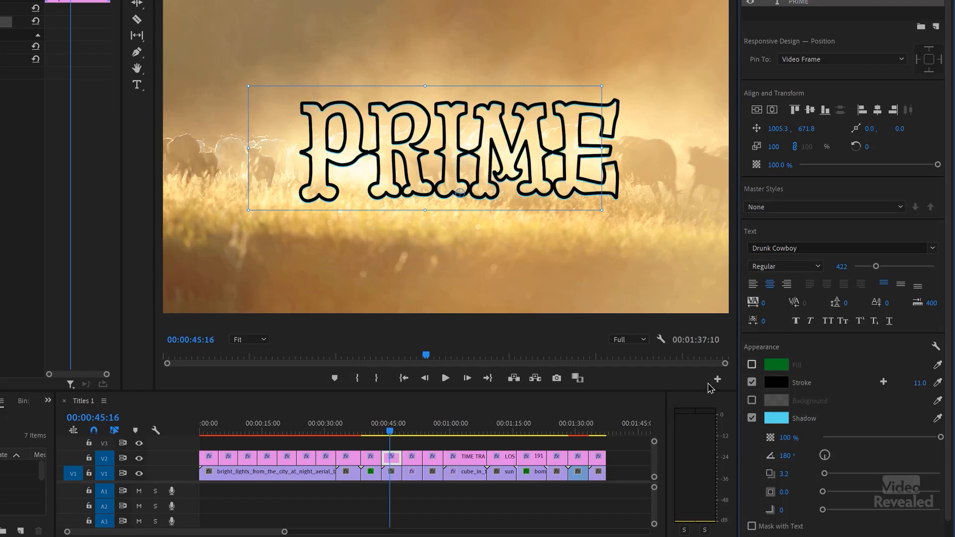
# - Go to the COLORADO SPRINGS title at 00:00:51:04, select its upper text layer and hide the lower one
pyautogui.click(408, 430)
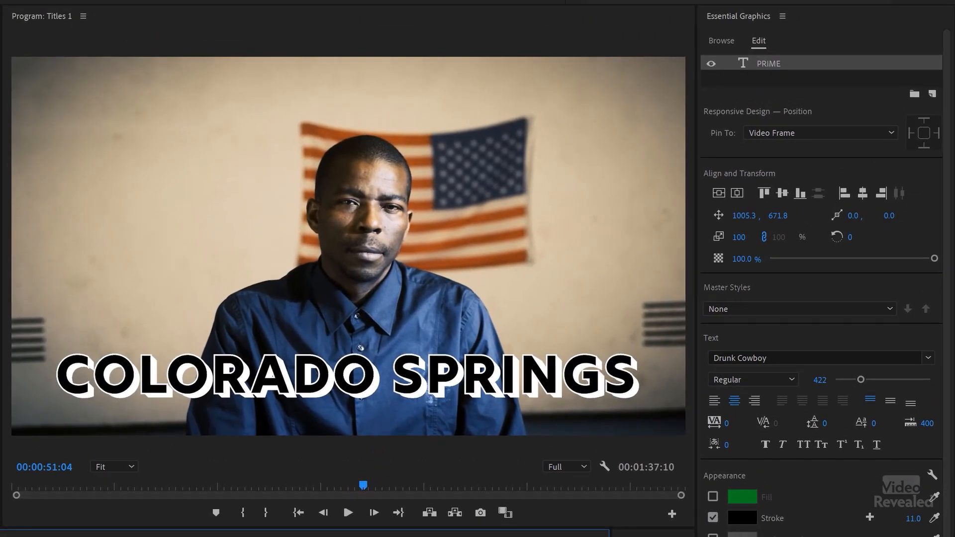
pyautogui.click(318, 535)
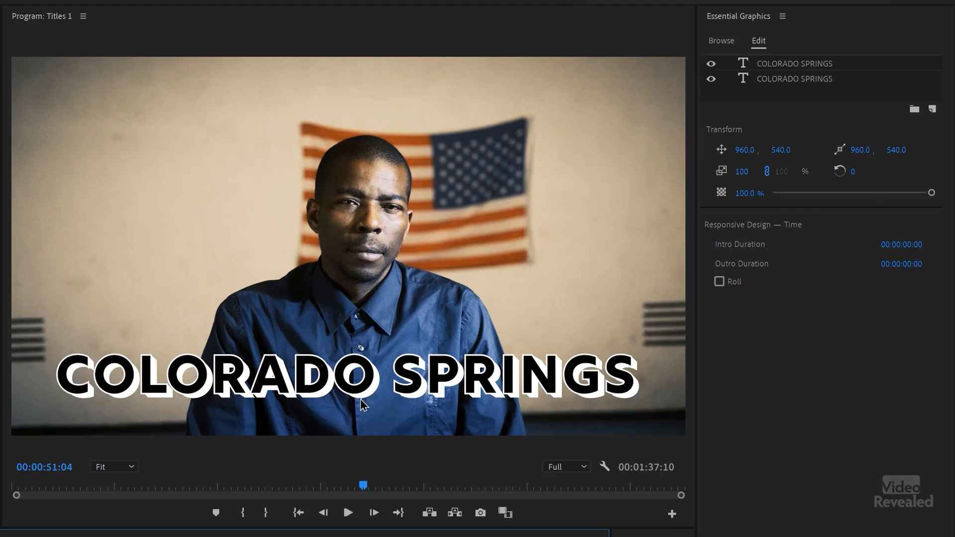
pyautogui.click(749, 66)
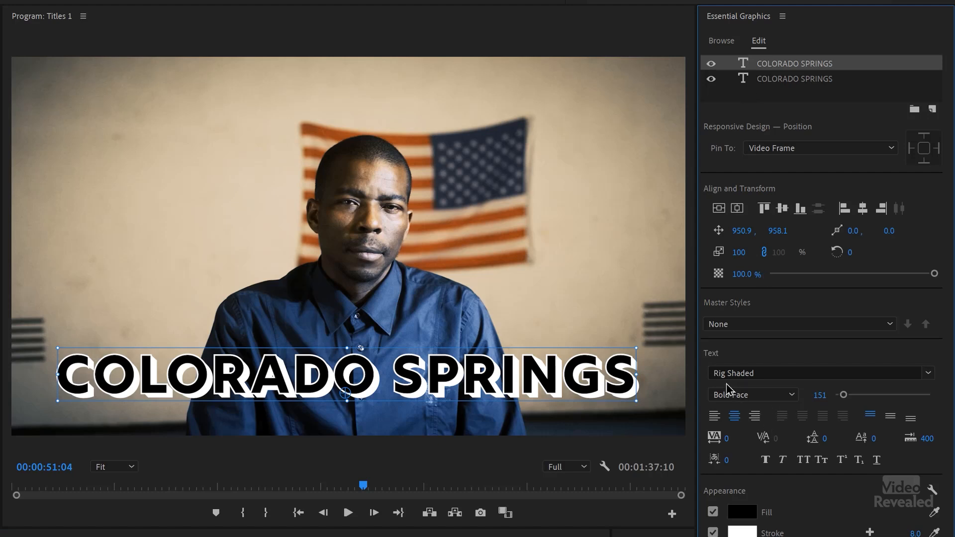
pyautogui.click(768, 398)
pyautogui.click(711, 78)
# - Isolate the lower COLORADO SPRINGS text layer, show both layers again, and offset the upper text to position 920.8, 930.2
pyautogui.moveTo(547, 385); pyautogui.dragTo(551, 284)
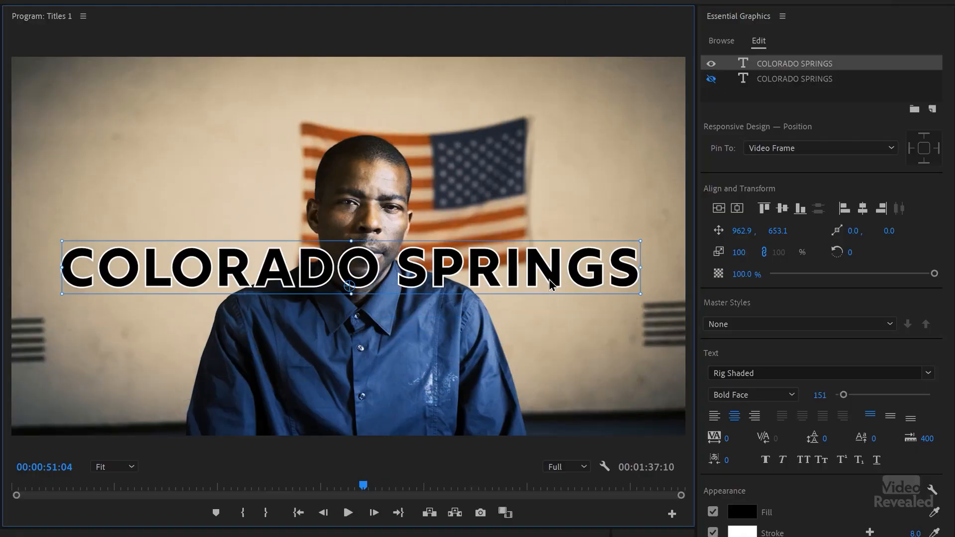
pyautogui.hotkey('ctrl', 'z')
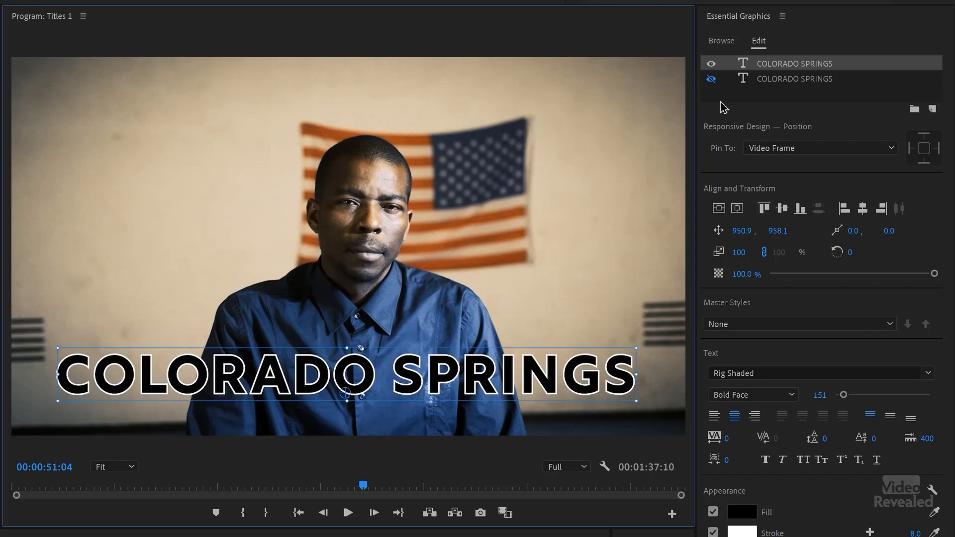
pyautogui.click(711, 64)
pyautogui.click(711, 78)
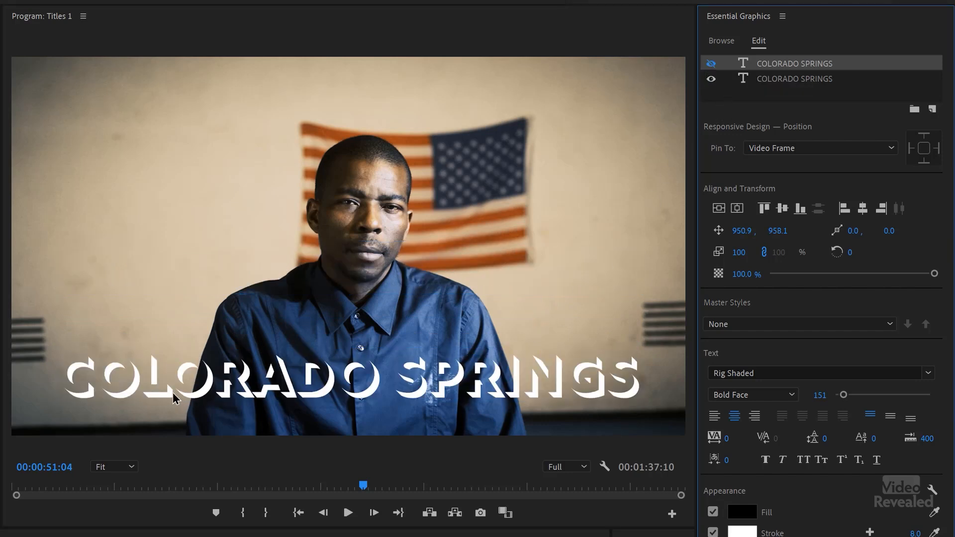
pyautogui.click(711, 63)
pyautogui.moveTo(546, 377)
pyautogui.mouseDown()
pyautogui.moveTo(509, 344)
pyautogui.moveTo(537, 356)
pyautogui.moveTo(535, 368)
pyautogui.mouseUp()
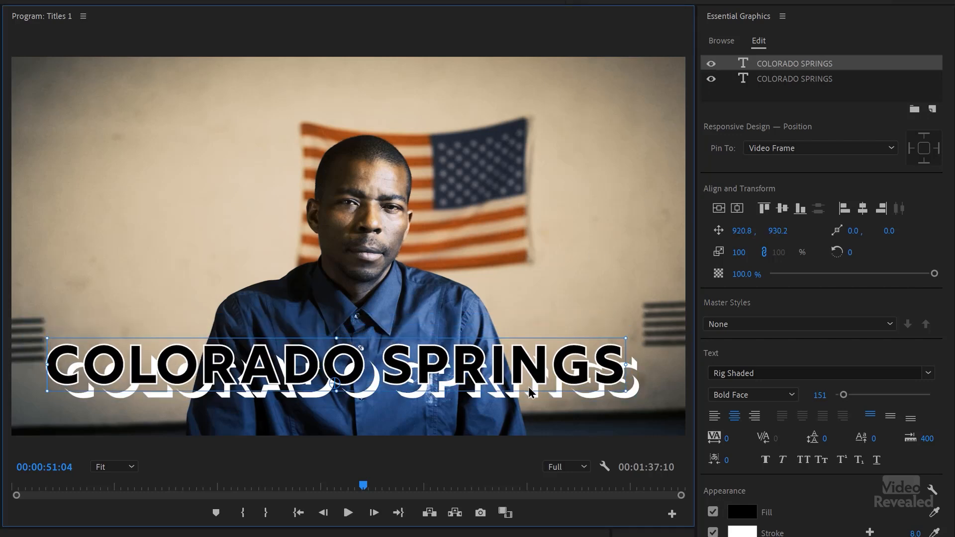
# - Go to the BLACK PANTHER title at 00:00:56:13, select Group 01 and toggle the lower outline text layer off and on
pyautogui.click(512, 324)
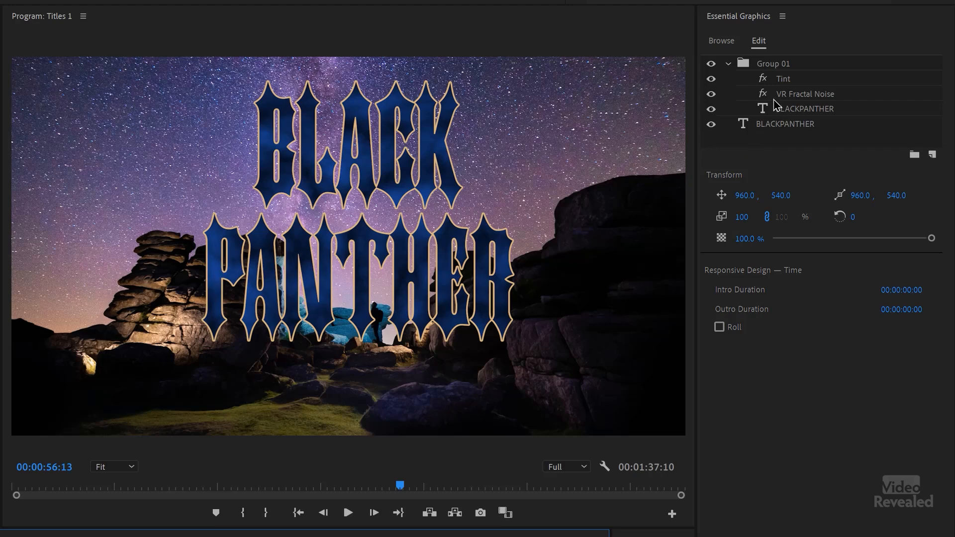
pyautogui.click(755, 65)
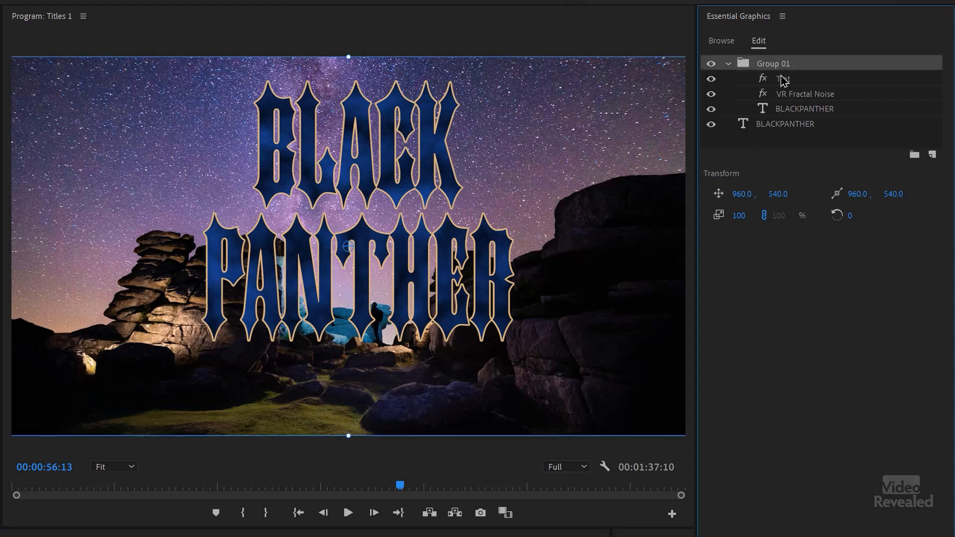
pyautogui.click(712, 124)
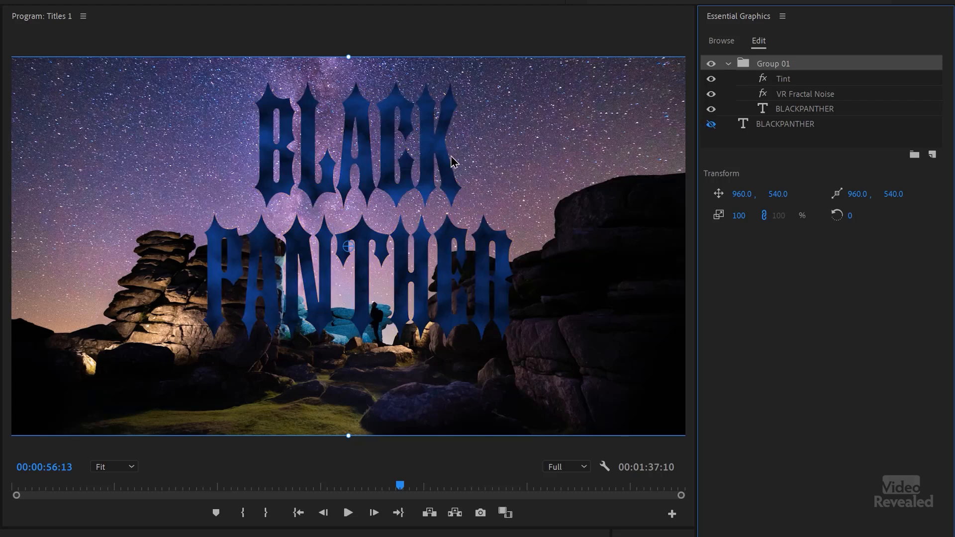
pyautogui.click(712, 125)
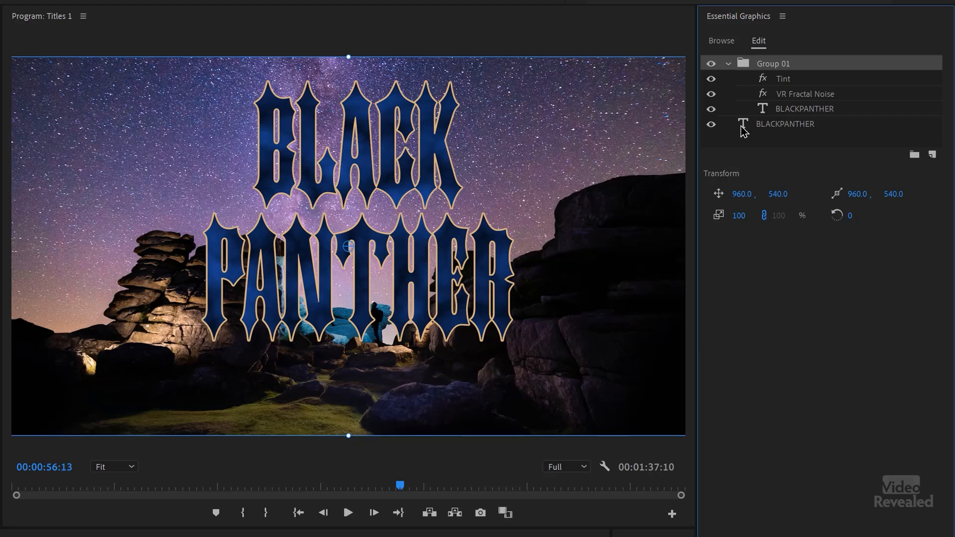
pyautogui.click(712, 125)
pyautogui.click(712, 125)
# - Toggle the BLACK PANTHER group's Tint and VR Fractal Noise effects and examine the VR Fractal Noise settings
pyautogui.click(769, 113)
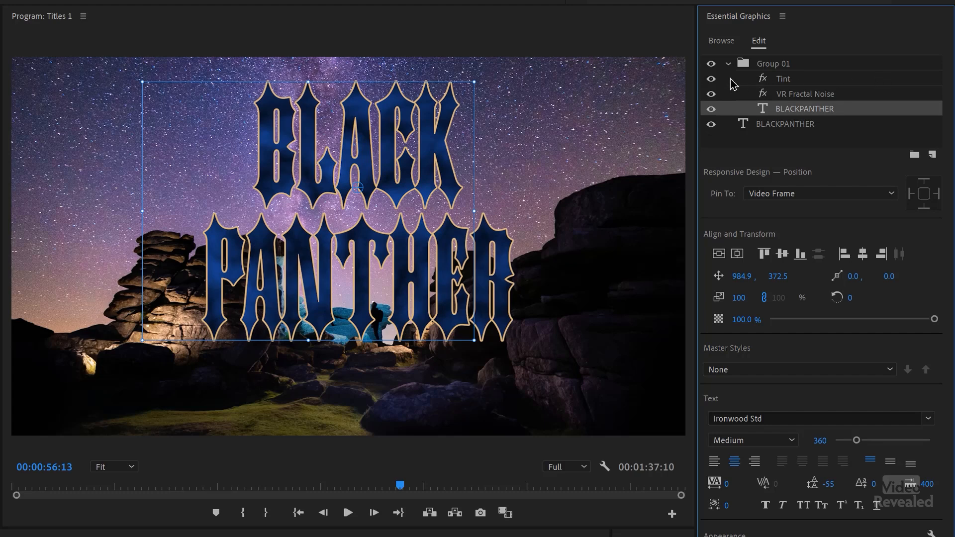
pyautogui.click(712, 79)
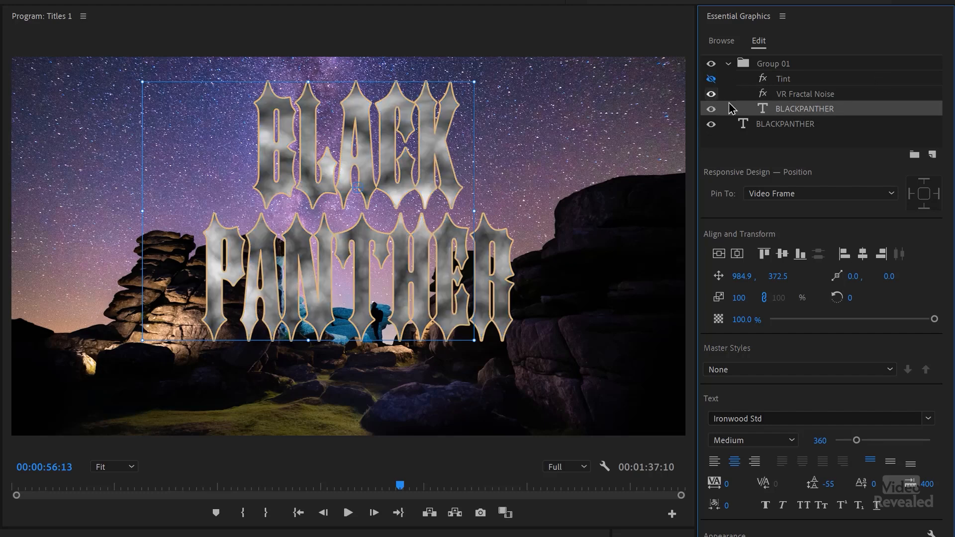
pyautogui.click(712, 94)
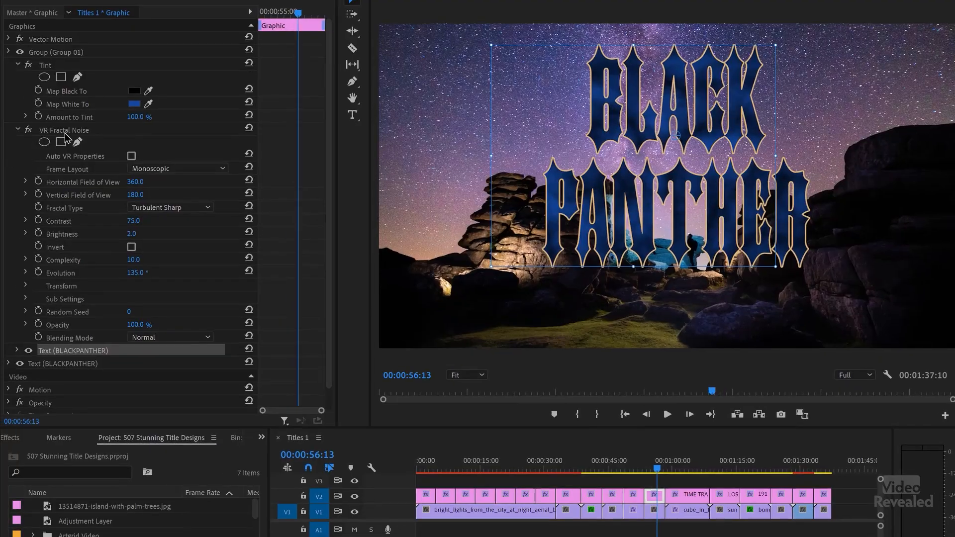
pyautogui.click(65, 132)
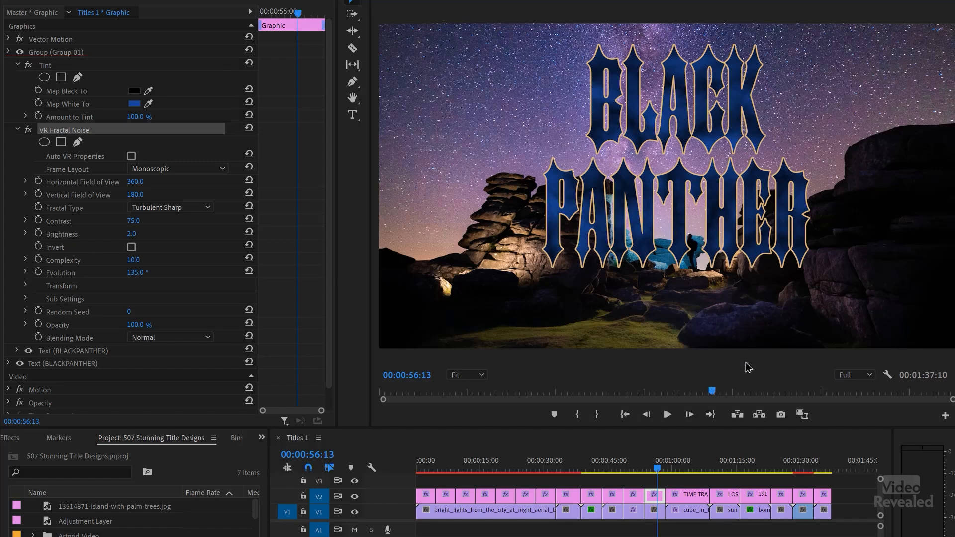
# - Play the sequence from 00:00:58:10 and view the TIME TRAVEL title full screen
pyautogui.click(665, 469)
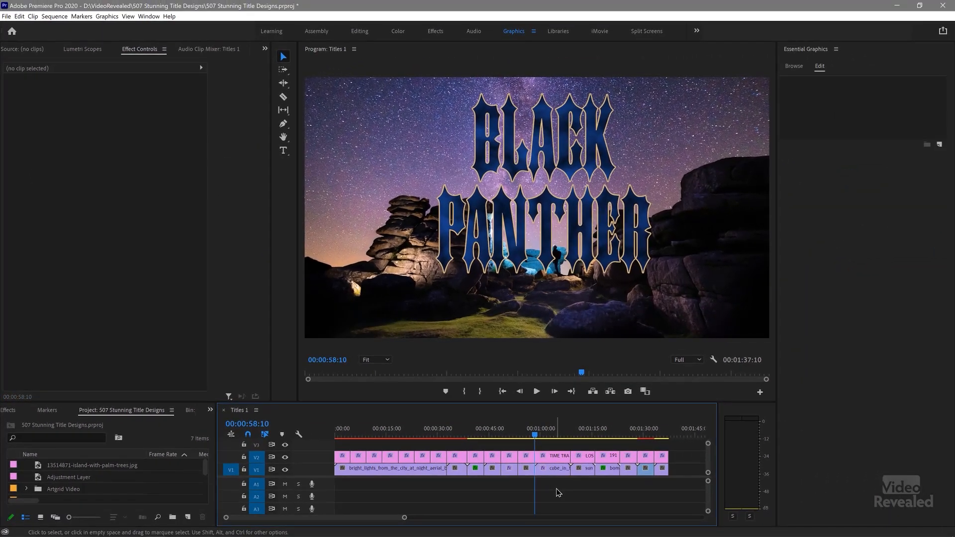
pyautogui.press('space')
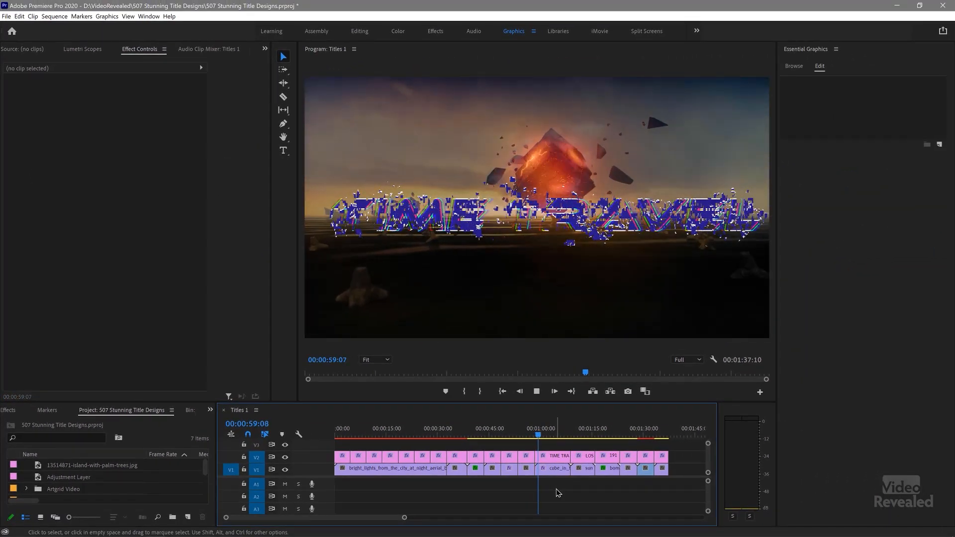
pyautogui.hotkey('ctrl', '`')
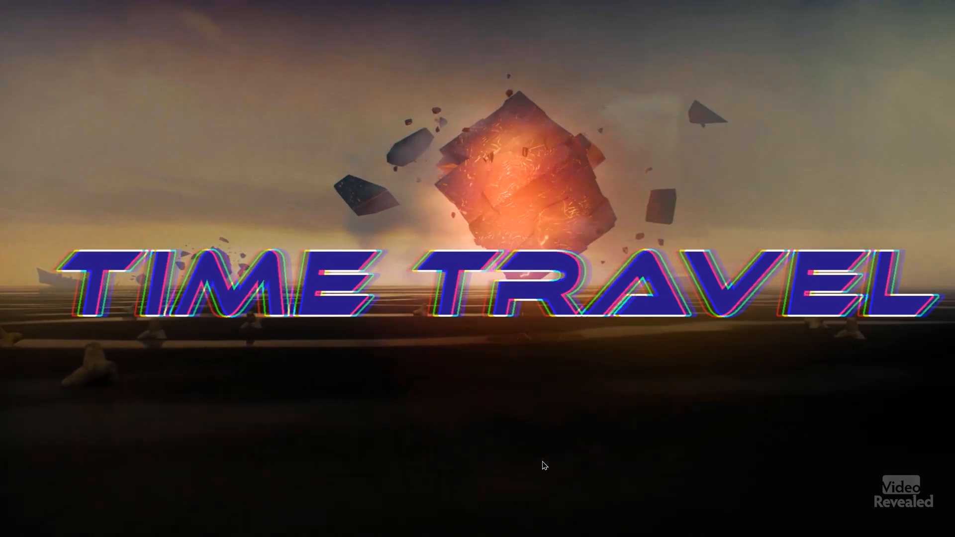
pyautogui.hotkey('ctrl', '`')
pyautogui.press('space')
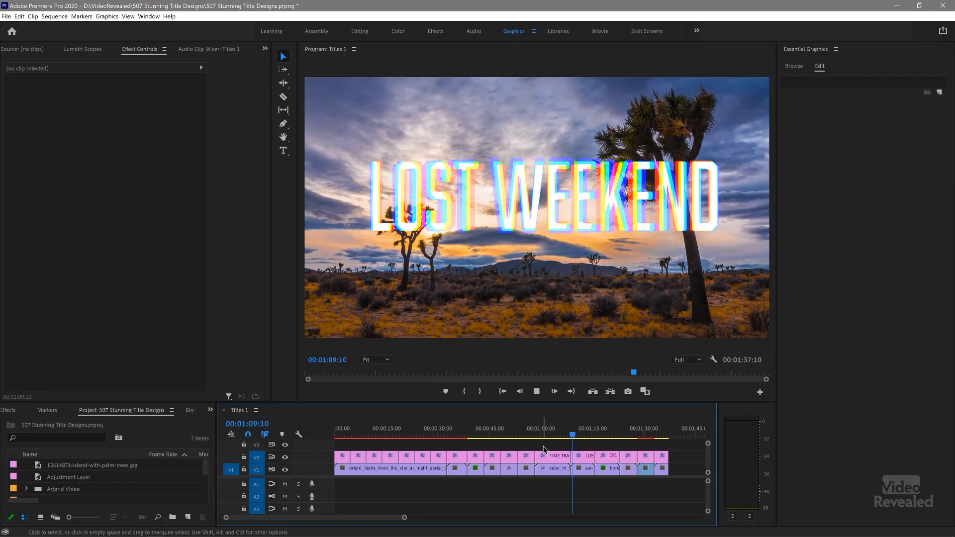
# - Return to 00:01:02:12, select the TIME TRAVEL graphic and open its VR Digital Glitch effect settings
pyautogui.click(550, 434)
pyautogui.click(558, 456)
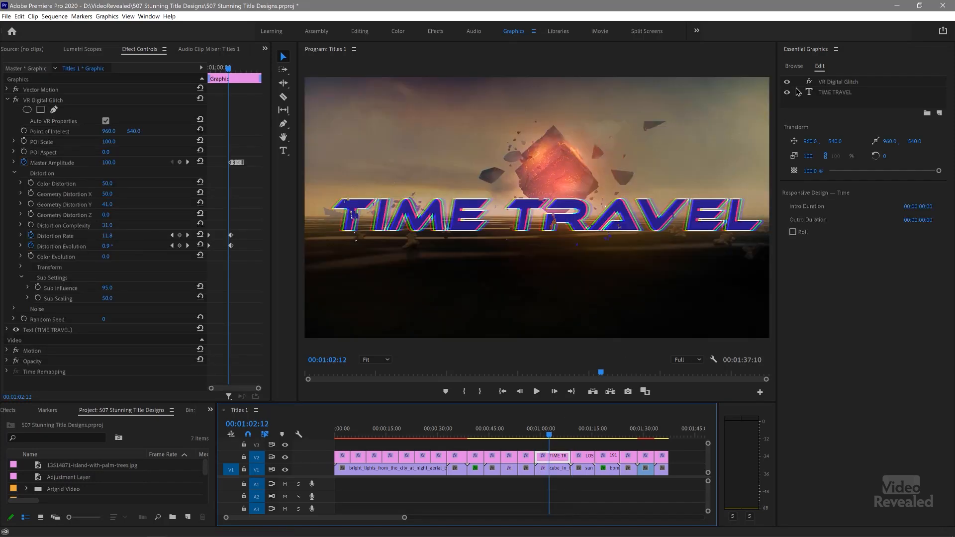
pyautogui.click(822, 82)
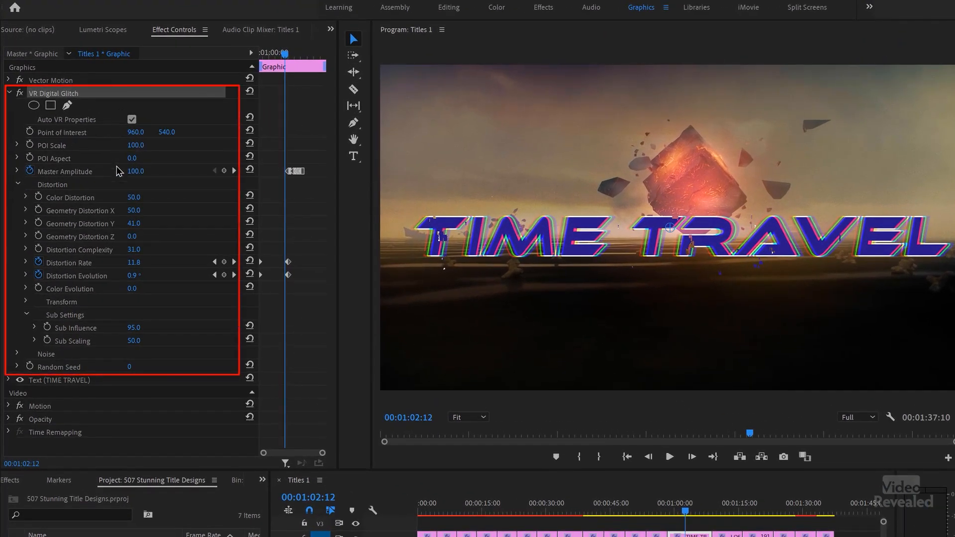
# - In TIME TRAVEL's VR Digital Glitch effect, set Color Distortion to 72, Sub Influence to 100 and Sub Scaling to 57
pyautogui.moveTo(132, 171); pyautogui.dragTo(180, 171)
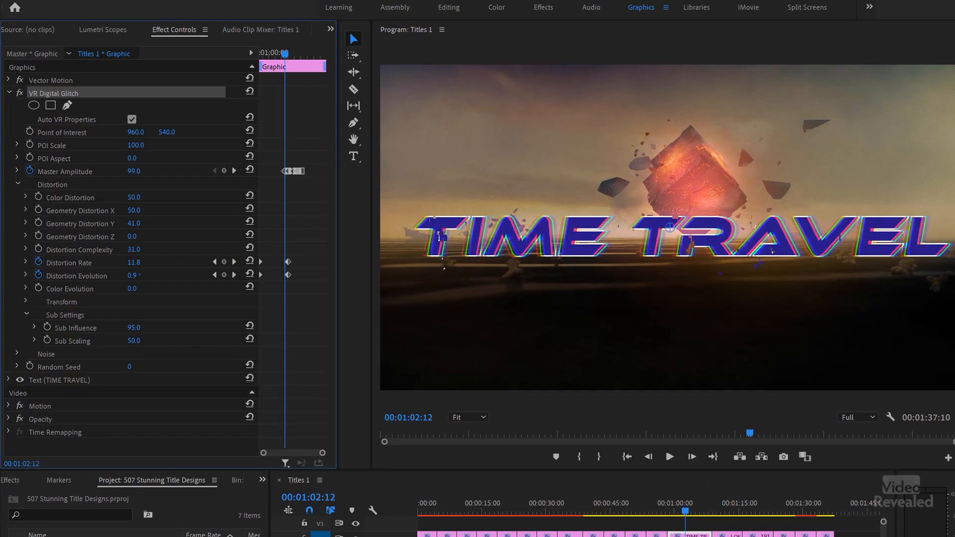
pyautogui.hotkey('ctrl', 'z')
pyautogui.moveTo(134, 197); pyautogui.dragTo(111, 197)
pyautogui.moveTo(134, 327); pyautogui.dragTo(134, 262)
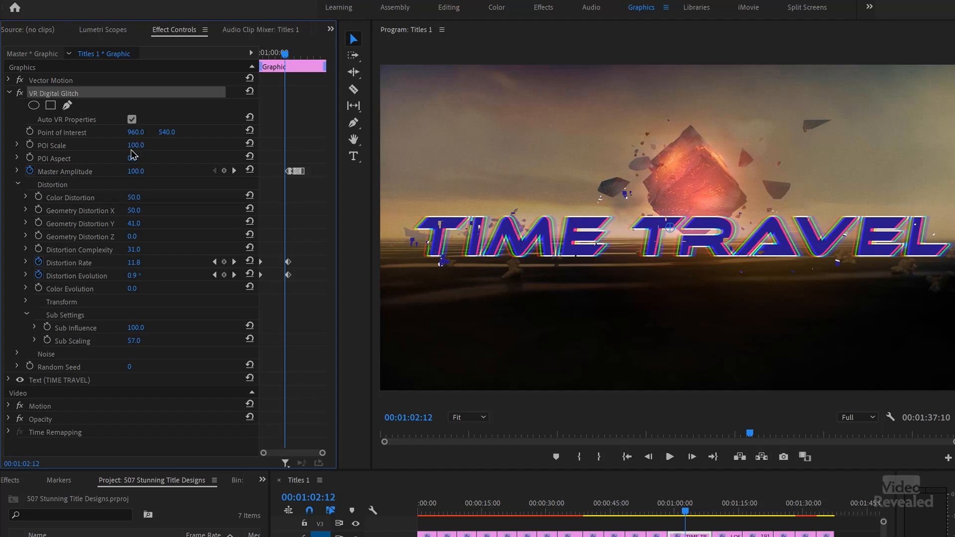
pyautogui.moveTo(135, 145); pyautogui.dragTo(180, 145)
pyautogui.moveTo(135, 197)
pyautogui.mouseDown()
pyautogui.moveTo(85, 198)
pyautogui.moveTo(121, 197)
pyautogui.mouseUp()
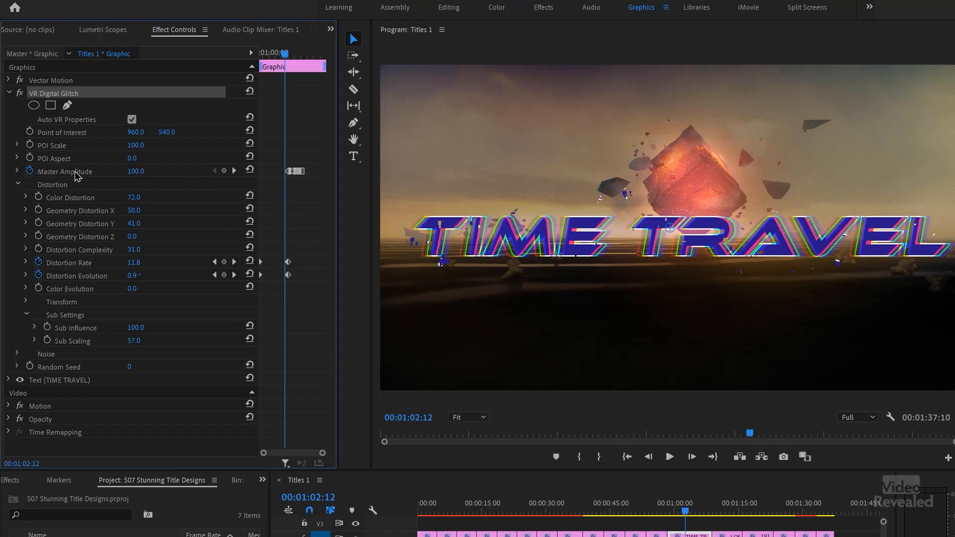
# - Try a Master Amplitude of 31 and a Distortion Rate of 29 on the glitch effect, and undo both changes
pyautogui.moveTo(135, 171); pyautogui.dragTo(100, 171)
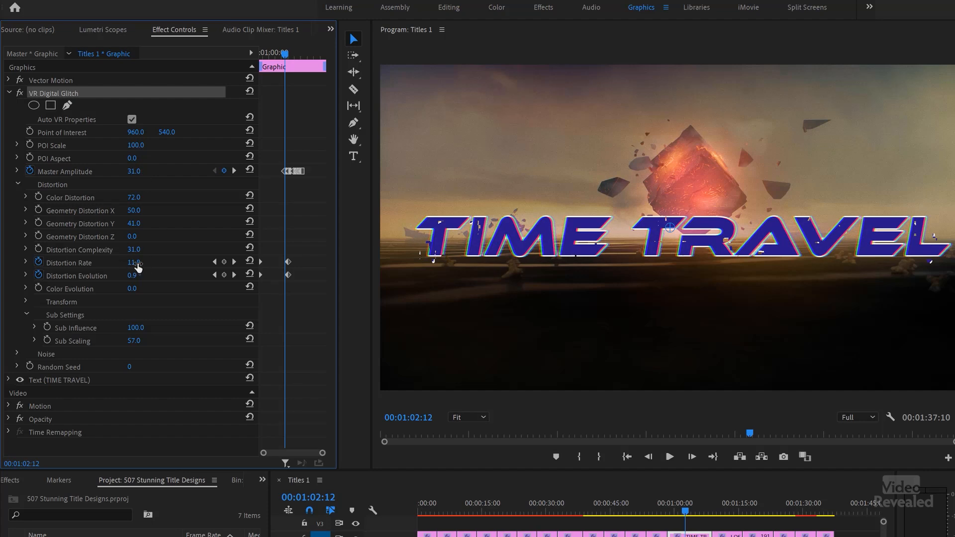
pyautogui.moveTo(135, 263); pyautogui.dragTo(100, 262)
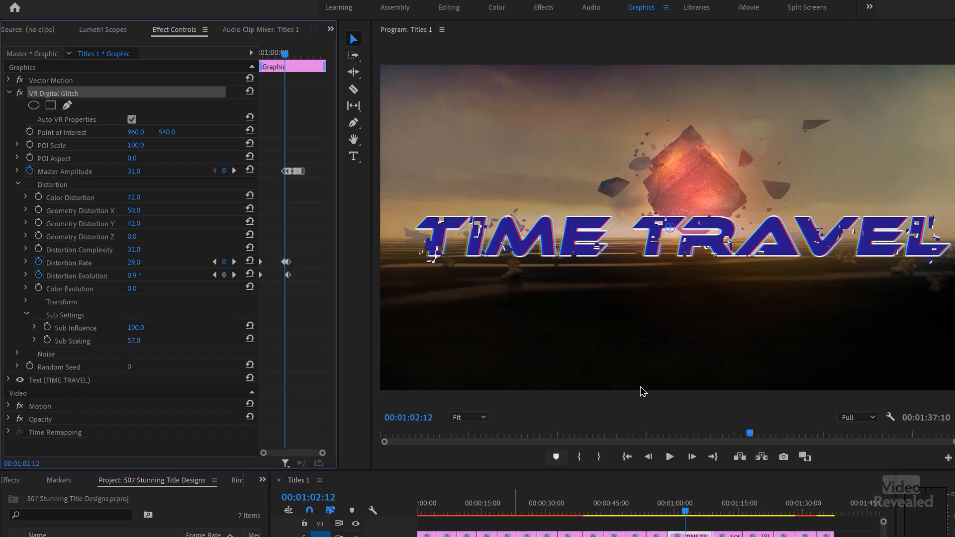
pyautogui.hotkey('ctrl', 'z')
pyautogui.hotkey('ctrl', 'z')
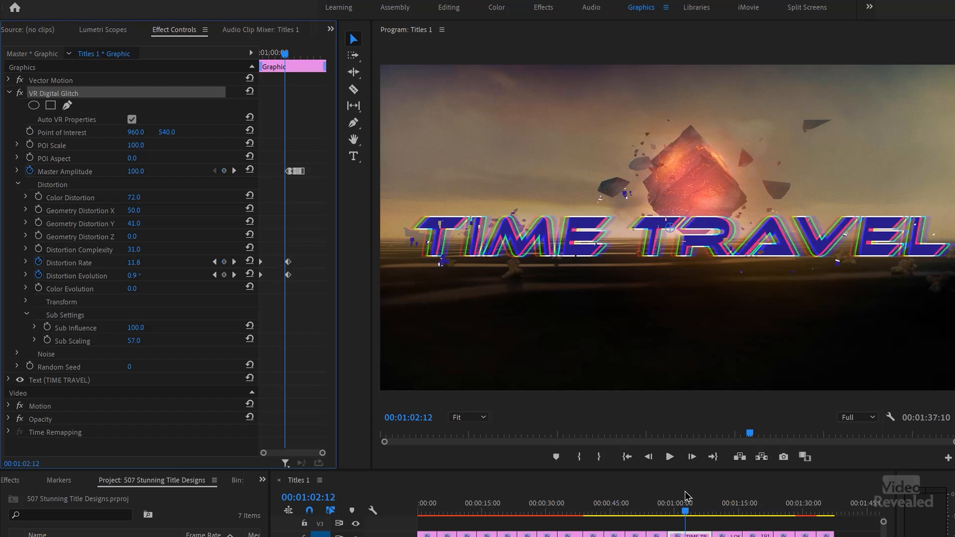
# - Play the glitch briefly, go to the LOST WEEKEND title at 00:01:10:15 and toggle its VR Chromatic Aberrations effect off and on
pyautogui.press('space')
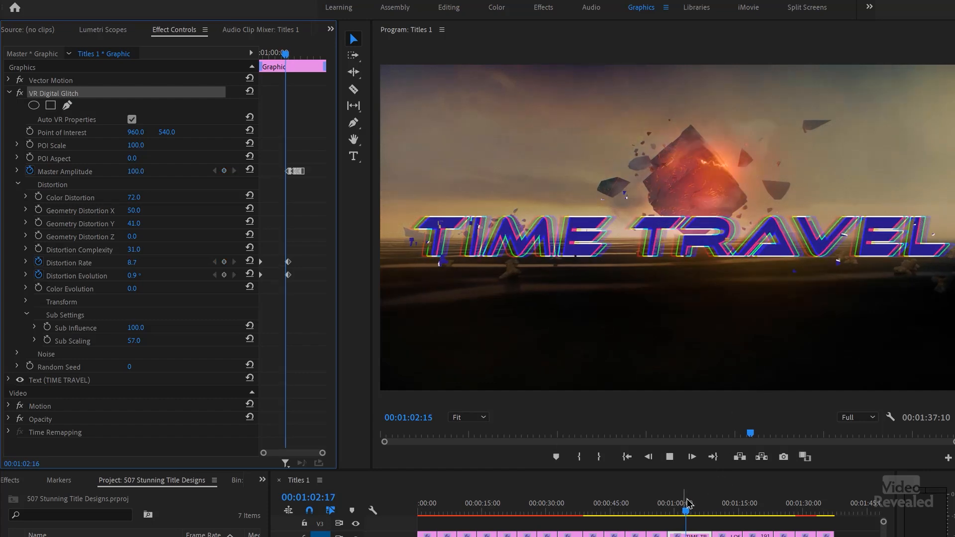
pyautogui.click(720, 509)
pyautogui.click(69, 94)
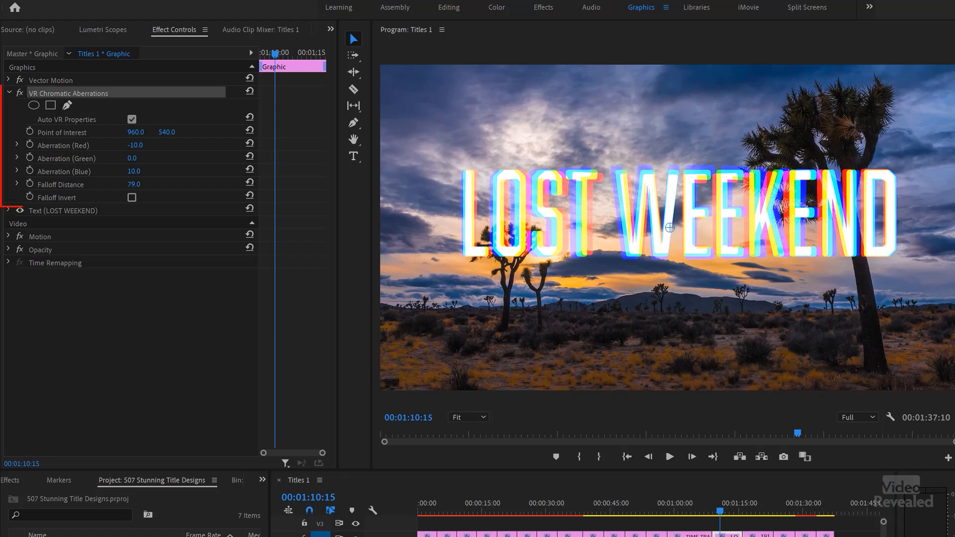
pyautogui.click(20, 93)
pyautogui.click(20, 93)
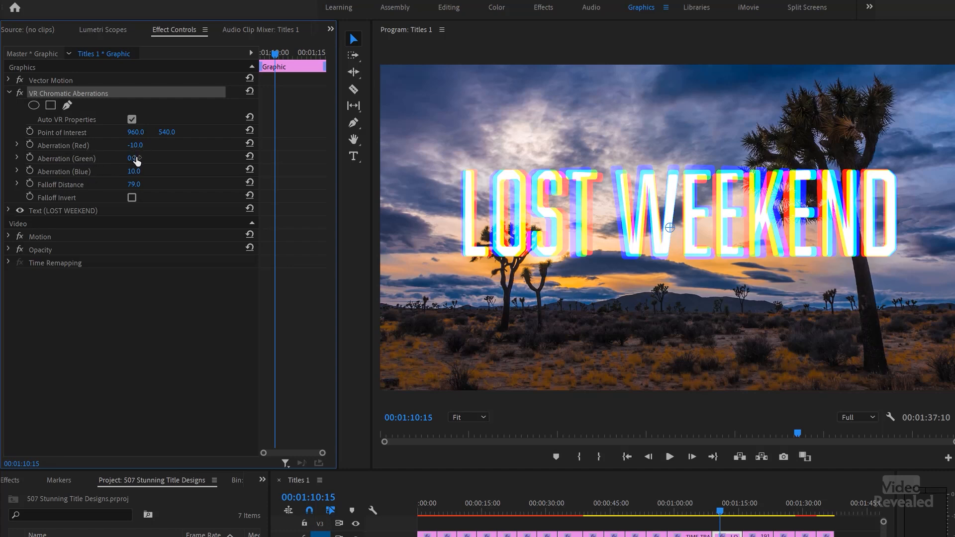
# - Try adjusting LOST WEEKEND's Aberration (Green) and Point of Interest, and set the Falloff Distance to 36
pyautogui.moveTo(132, 158); pyautogui.dragTo(109, 144)
pyautogui.moveTo(134, 188)
pyautogui.mouseDown()
pyautogui.moveTo(149, 188)
pyautogui.moveTo(117, 188)
pyautogui.mouseUp()
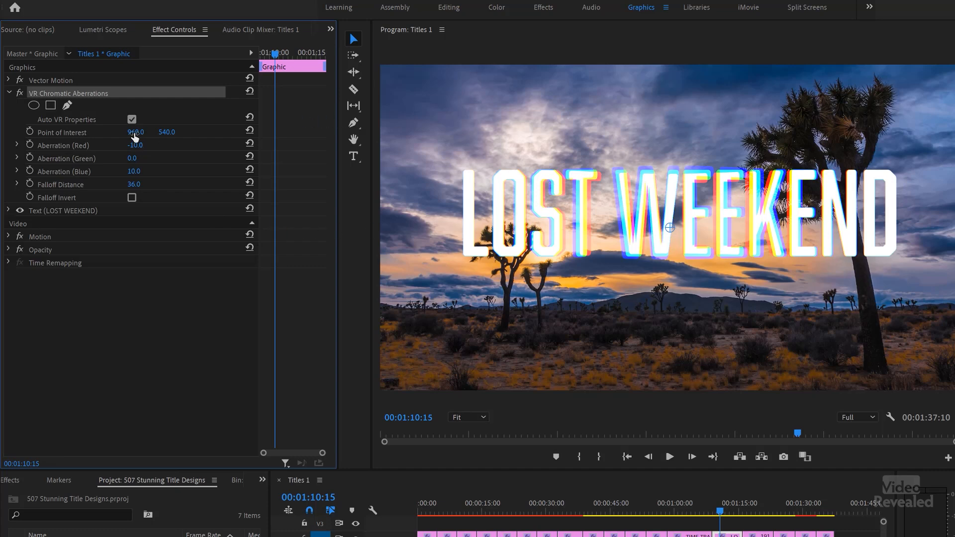
pyautogui.moveTo(135, 132)
pyautogui.mouseDown()
pyautogui.moveTo(352, 132)
pyautogui.moveTo(1, 132)
pyautogui.moveTo(133, 132)
pyautogui.mouseUp()
# - Go to the 1917 title at 00:01:19:11 and examine its clouds video layer, Lumetri Color effect and the text layer's Mask with Text setting
pyautogui.click(755, 507)
pyautogui.moveTo(756, 507); pyautogui.dragTo(758, 508)
pyautogui.click(758, 536)
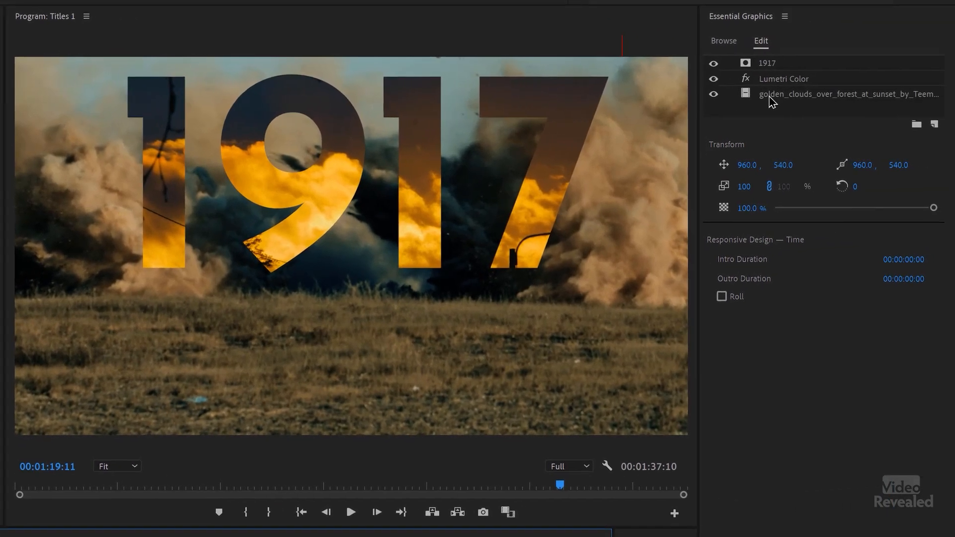
pyautogui.click(767, 95)
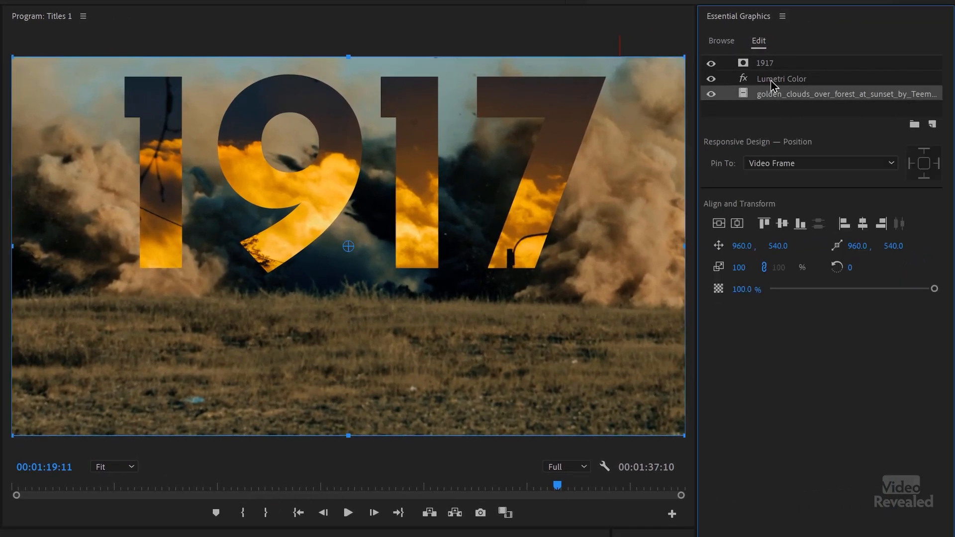
pyautogui.click(772, 82)
pyautogui.click(769, 69)
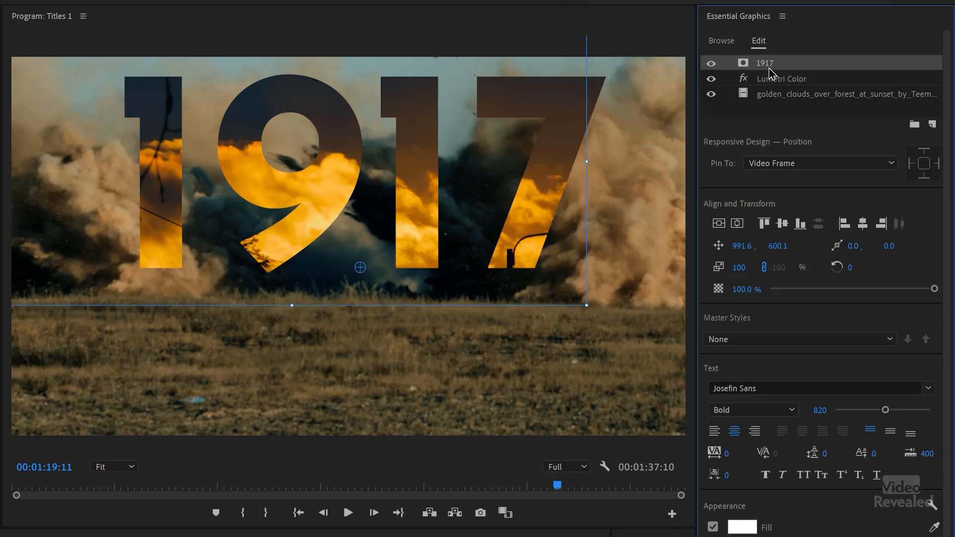
pyautogui.scroll(-2, 818, 503)
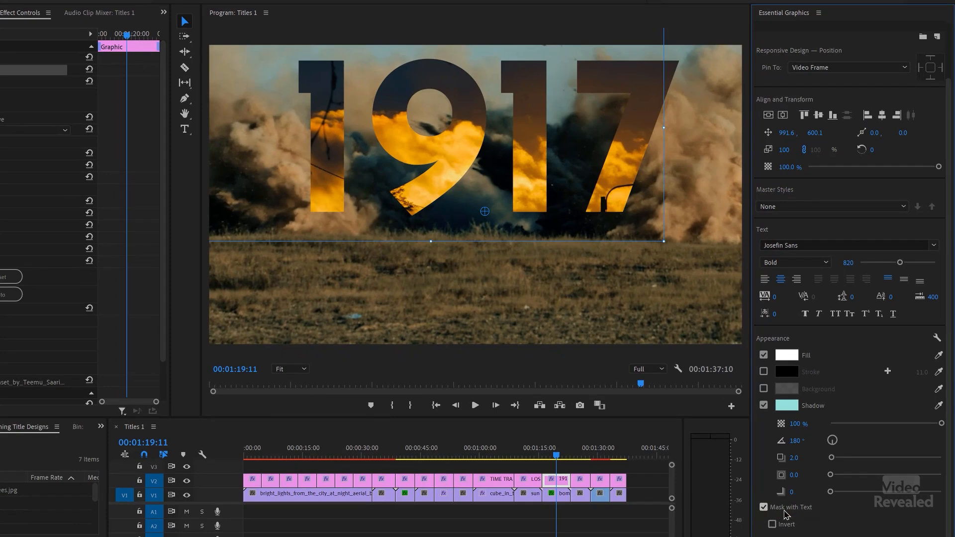
# - Toggle the 1917 layer's Mask with Text off and on, and briefly hide the clouds video and Lumetri Color layers
pyautogui.click(764, 508)
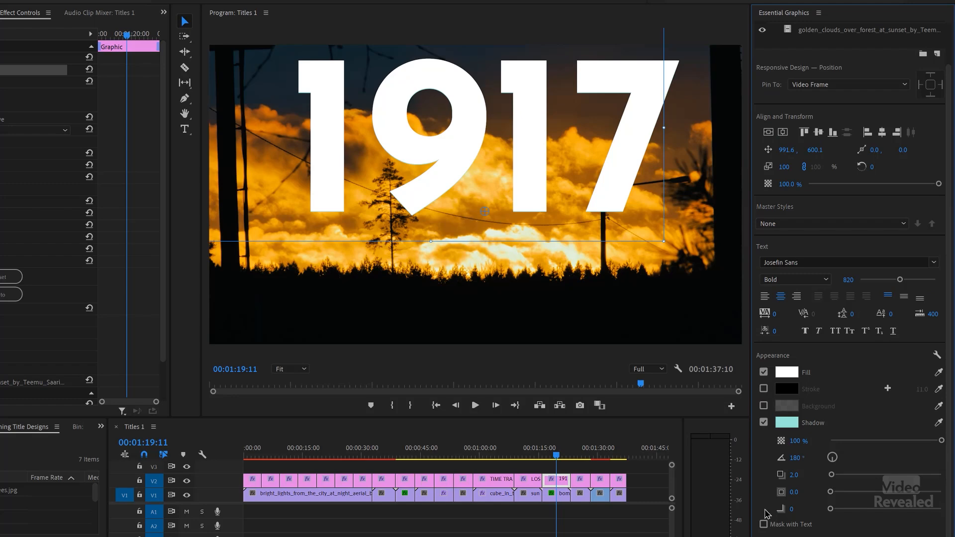
pyautogui.click(766, 525)
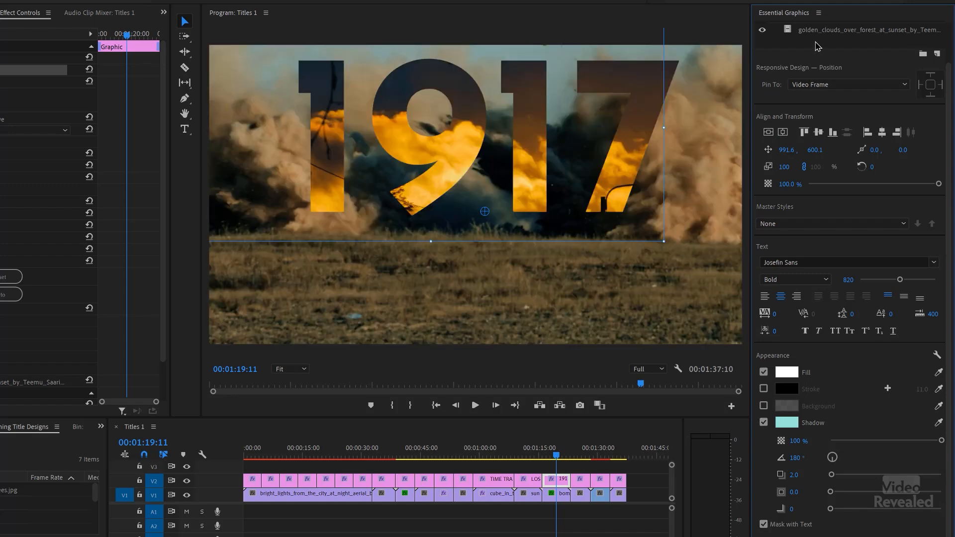
pyautogui.scroll(2, 817, 47)
pyautogui.click(762, 75)
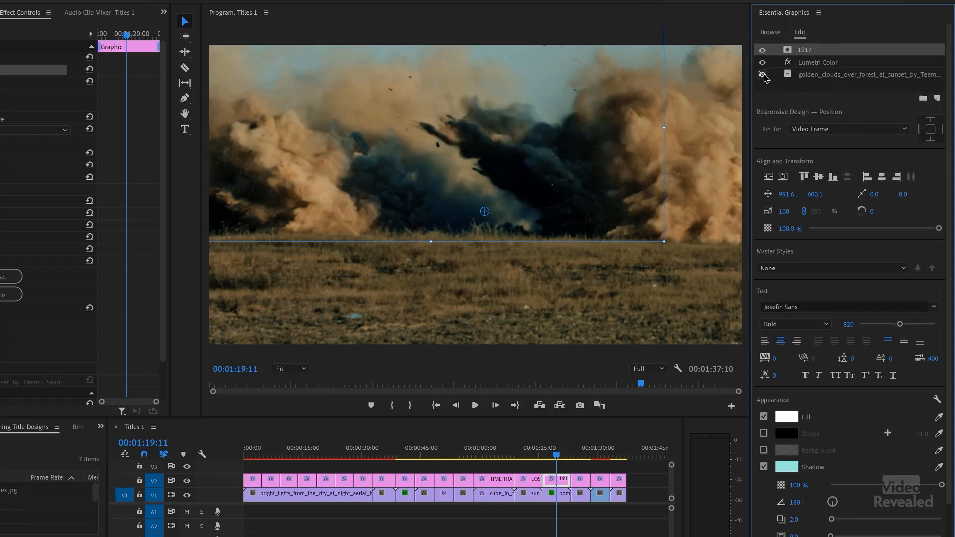
pyautogui.click(763, 75)
pyautogui.click(762, 62)
pyautogui.click(762, 62)
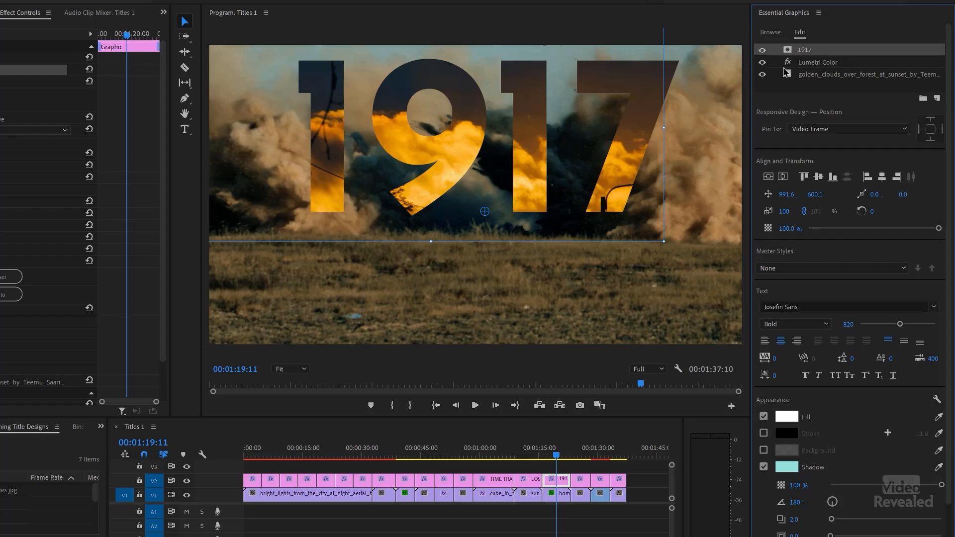
# - Go to the TESLA title at 00:01:25:09, select its text layer and check its Fill setting
pyautogui.moveTo(558, 456); pyautogui.dragTo(580, 452)
pyautogui.click(584, 483)
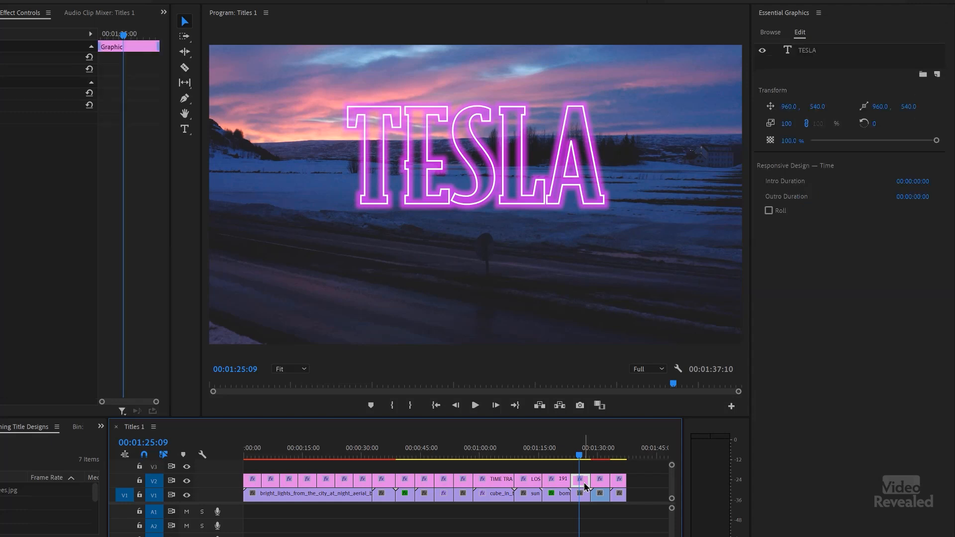
pyautogui.click(790, 51)
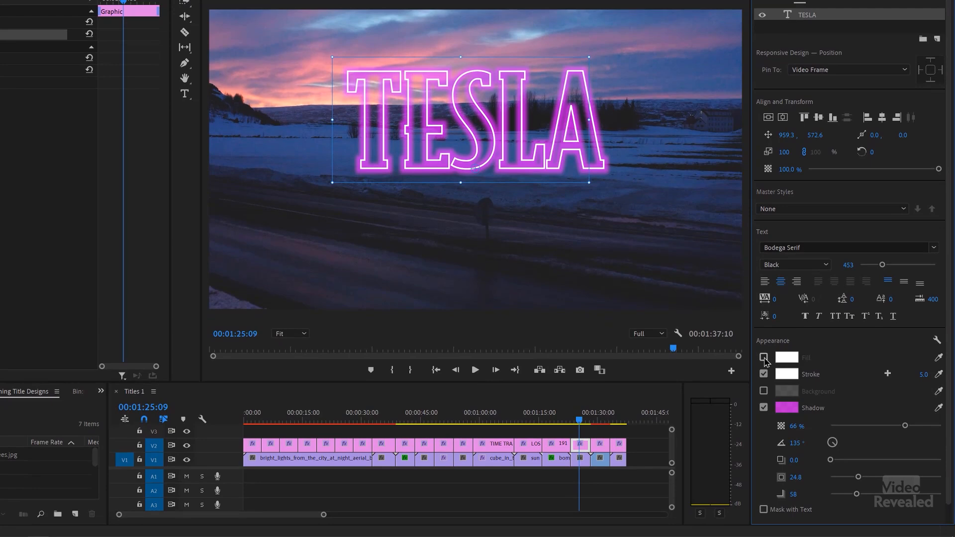
pyautogui.click(764, 358)
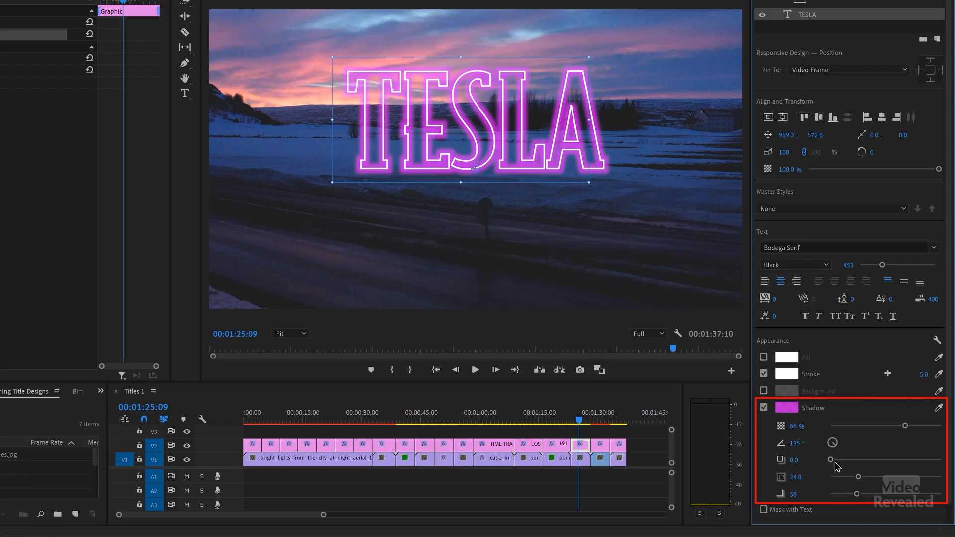
# - Set the TESLA text's shadow to 71% opacity, size 20.5 and blur 85
pyautogui.moveTo(884, 423); pyautogui.dragTo(912, 428)
pyautogui.moveTo(857, 480); pyautogui.dragTo(891, 479)
pyautogui.moveTo(829, 479)
pyautogui.mouseDown()
pyautogui.moveTo(894, 492)
pyautogui.moveTo(833, 494)
pyautogui.mouseUp()
pyautogui.click(868, 494)
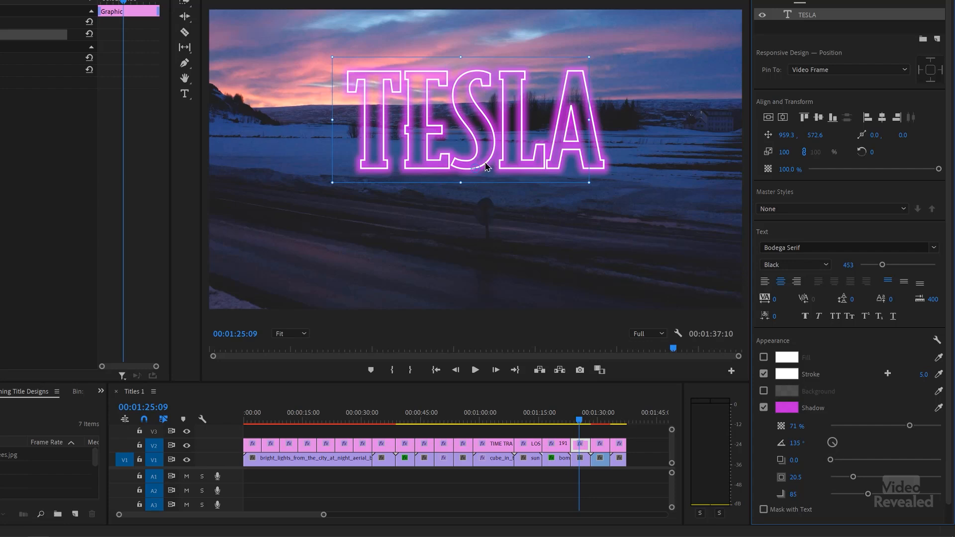
# - Toggle the Spherize effect off and on for the OUTBOUND title at 00:01:30:07, and try a Radius of 815 before undoing it
pyautogui.moveTo(592, 419); pyautogui.dragTo(603, 419)
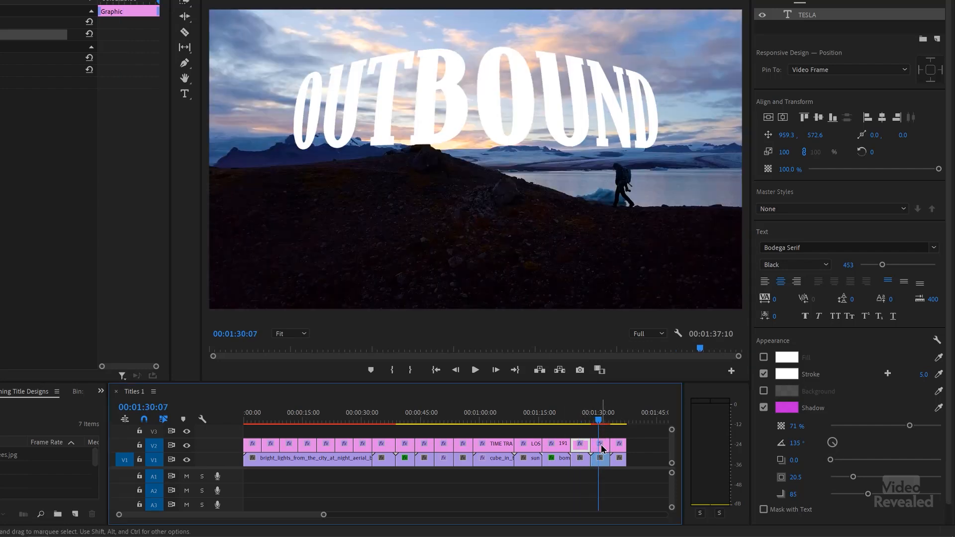
pyautogui.click(601, 446)
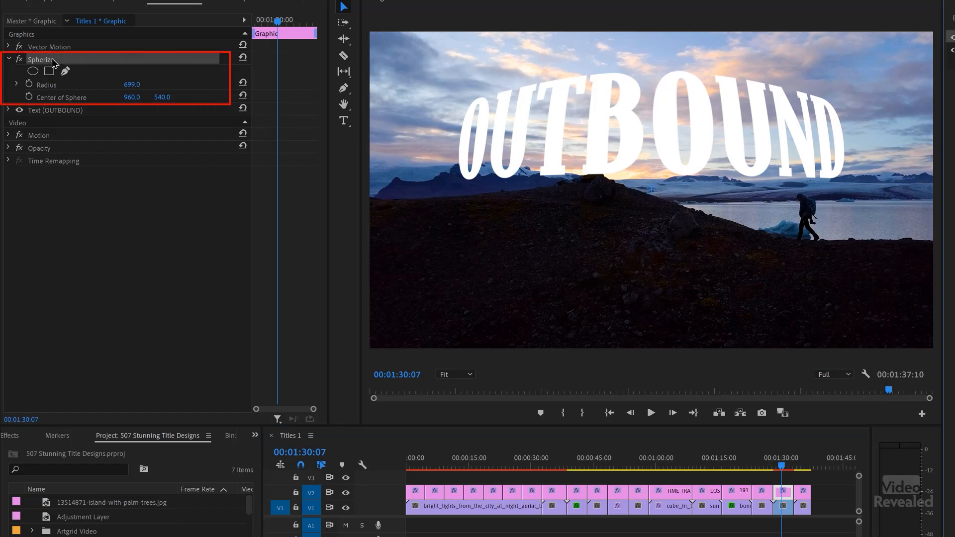
pyautogui.click(20, 59)
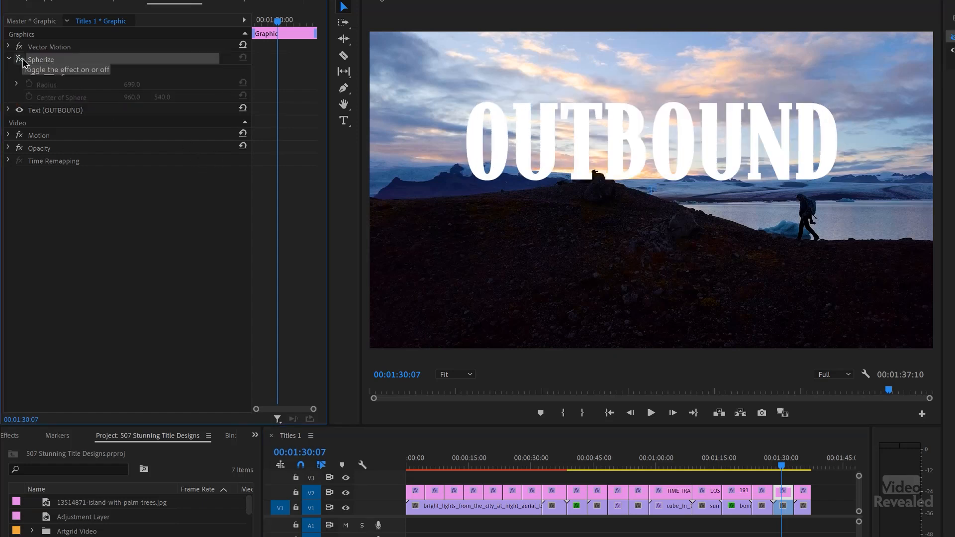
pyautogui.click(19, 59)
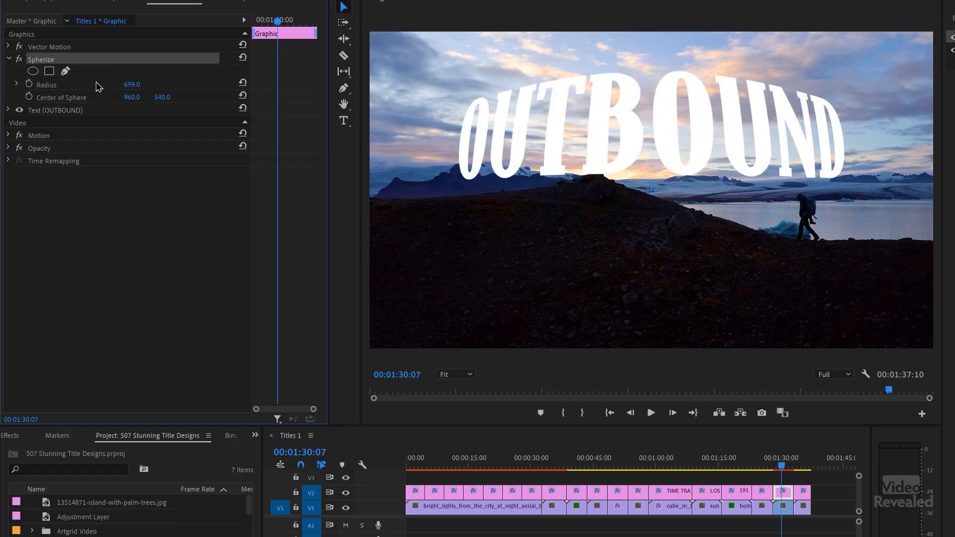
pyautogui.moveTo(132, 85)
pyautogui.mouseDown()
pyautogui.moveTo(254, 84)
pyautogui.moveTo(42, 85)
pyautogui.moveTo(149, 85)
pyautogui.mouseUp()
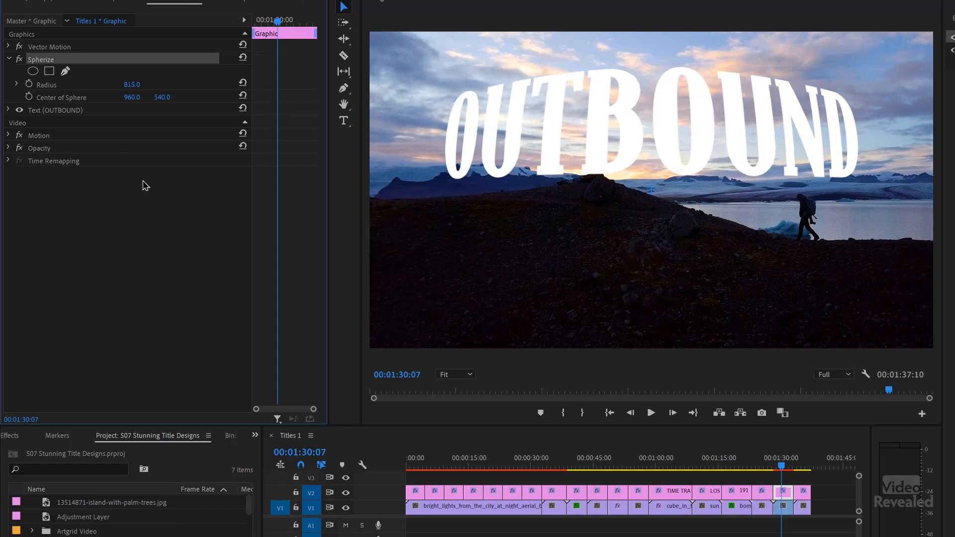
pyautogui.hotkey('ctrl', 'z')
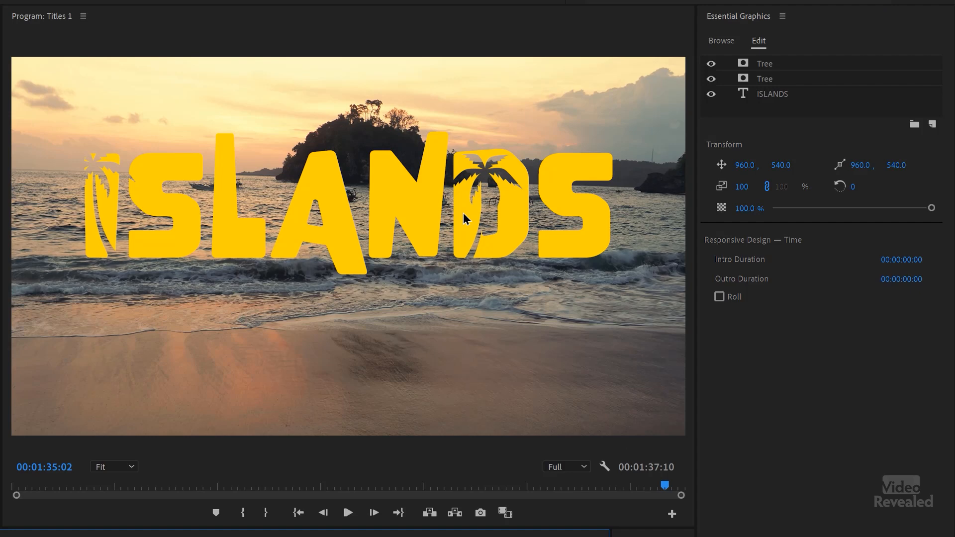
# - Hide both Tree layers of the ISLANDS title to view the plain text layer, and show them again
pyautogui.click(711, 79)
pyautogui.click(712, 64)
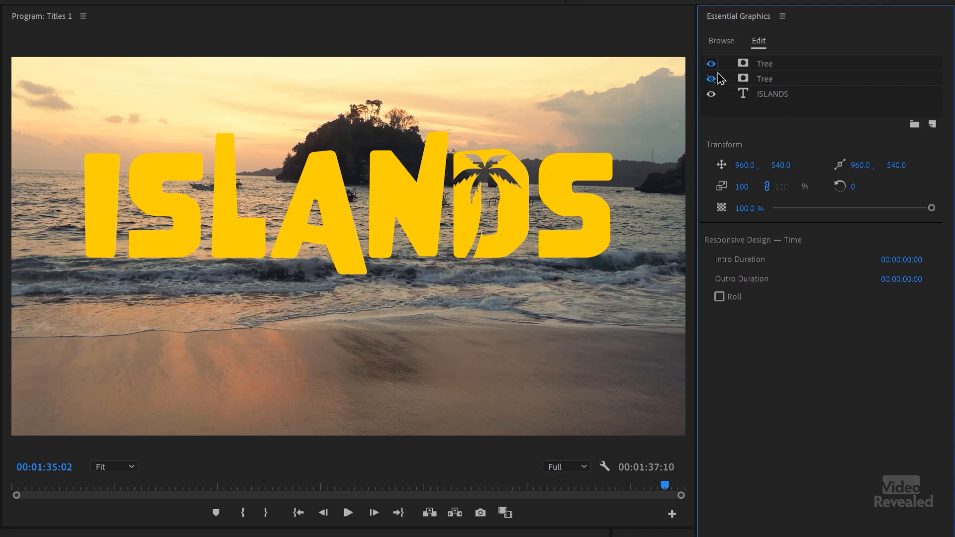
pyautogui.click(754, 94)
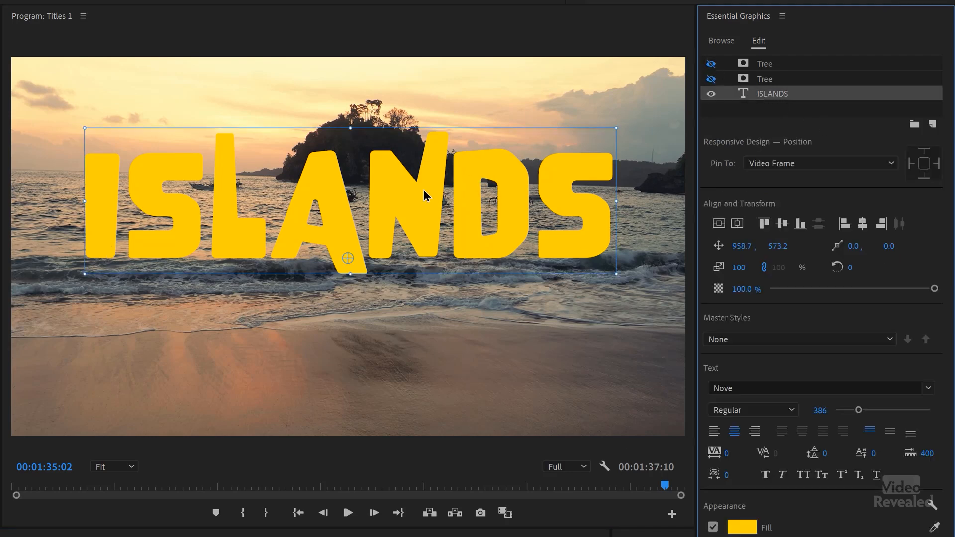
pyautogui.click(712, 63)
pyautogui.click(711, 79)
# - Turn off Mask with Shape on both Tree layers to reveal the grey palm shapes
pyautogui.click(777, 80)
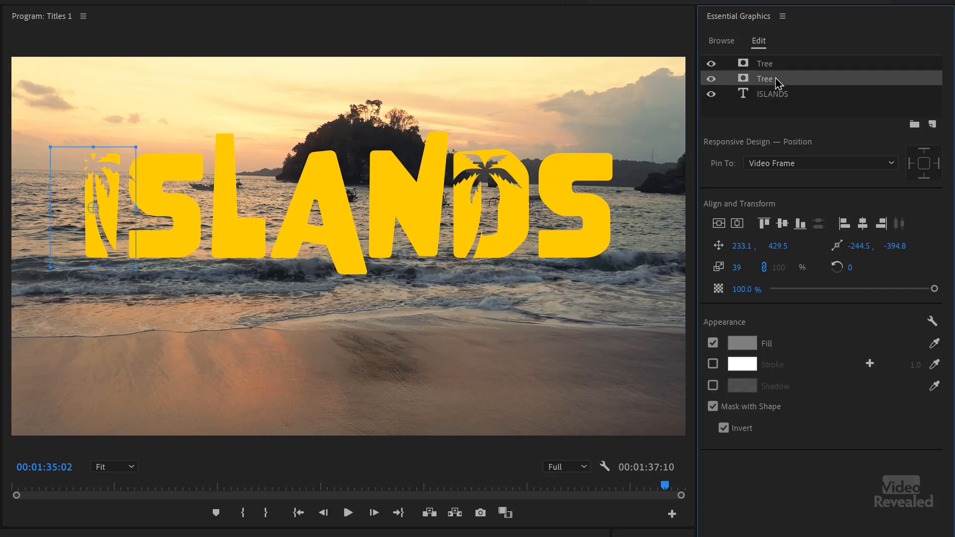
pyautogui.click(723, 428)
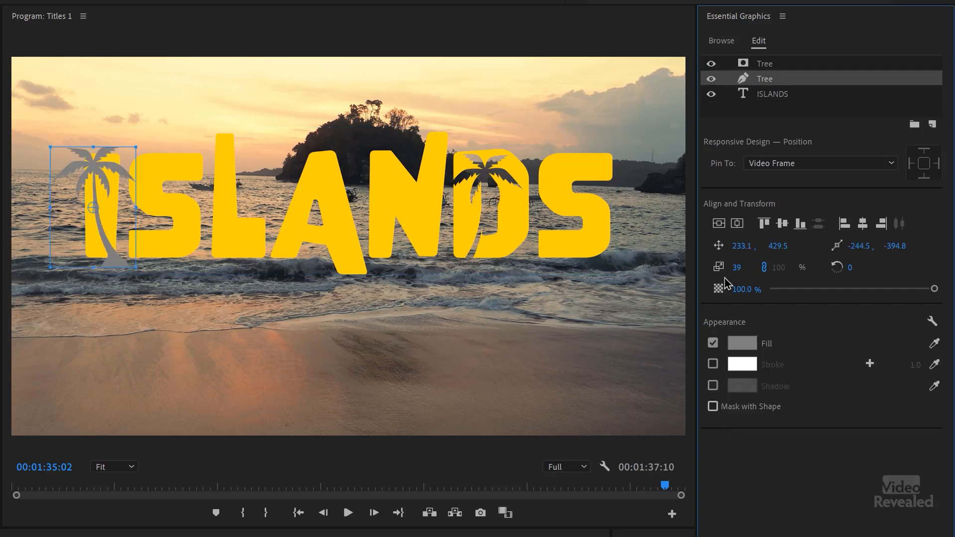
pyautogui.click(742, 65)
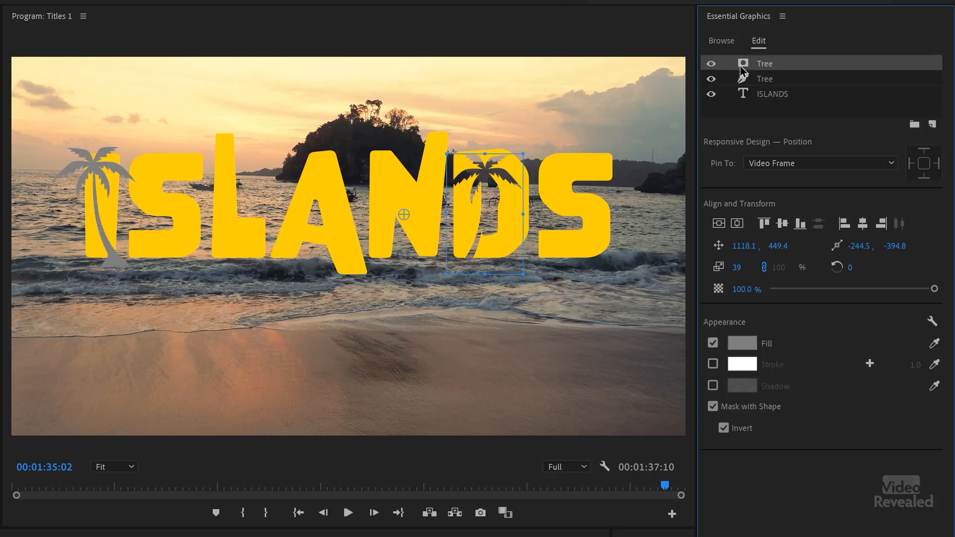
pyautogui.click(713, 407)
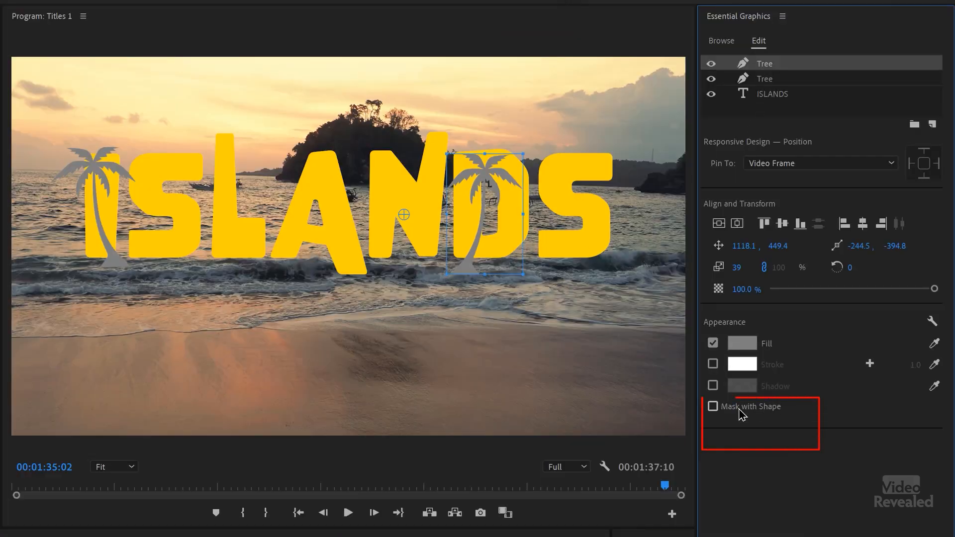
# - Re-enable Mask with Shape and Invert on both Tree layers, comparing the upper tree's mask without inversion
pyautogui.click(742, 410)
pyautogui.click(724, 430)
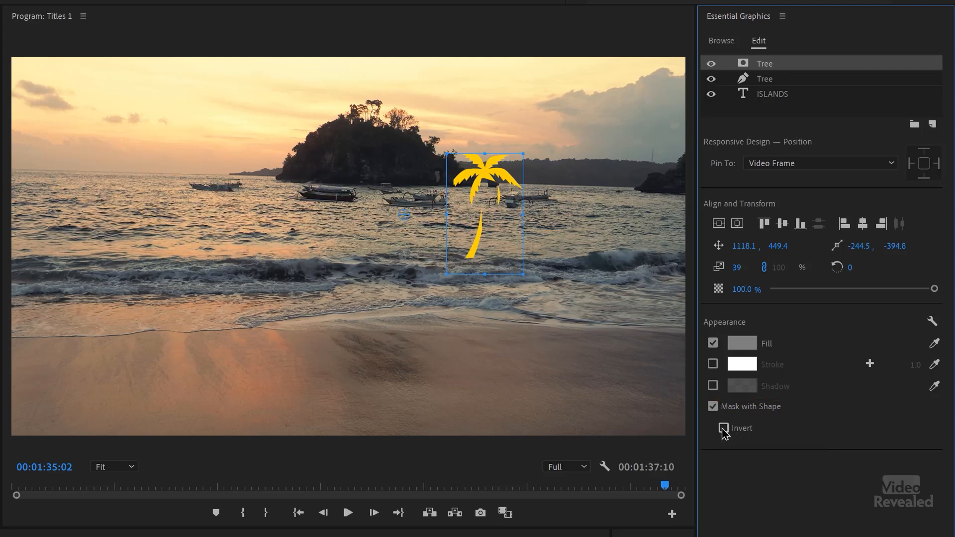
pyautogui.click(723, 429)
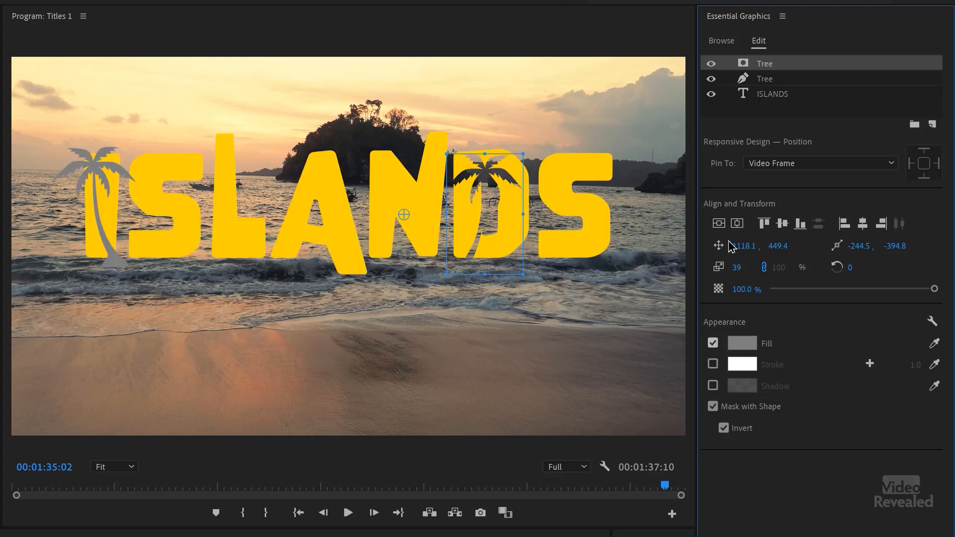
pyautogui.click(761, 79)
pyautogui.click(719, 409)
pyautogui.click(736, 430)
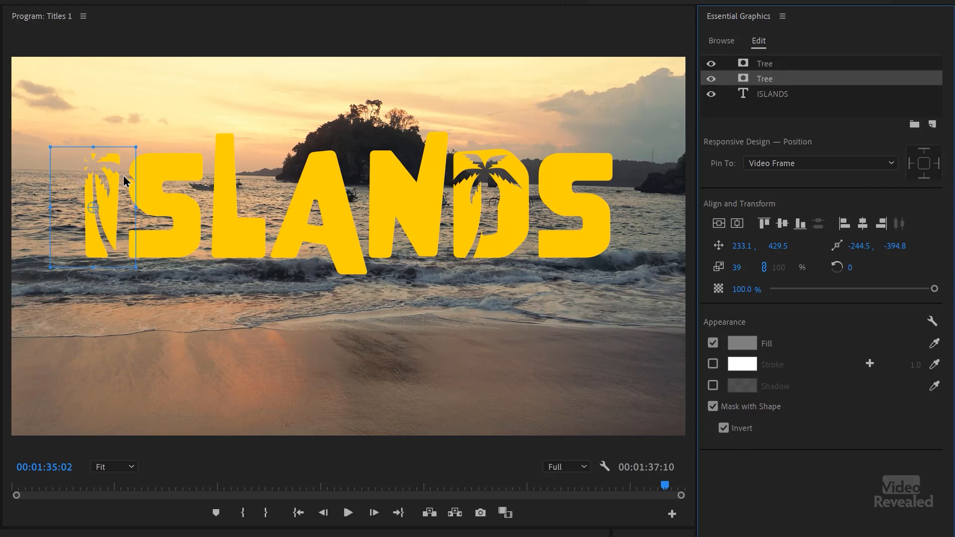
# - Move the Tree mask on the I to about 255.4, 445.4, and paste a copy over the A at about 871.5, 459.4
pyautogui.click(108, 231)
pyautogui.moveTo(115, 243)
pyautogui.mouseDown()
pyautogui.moveTo(435, 237)
pyautogui.moveTo(114, 238)
pyautogui.mouseUp()
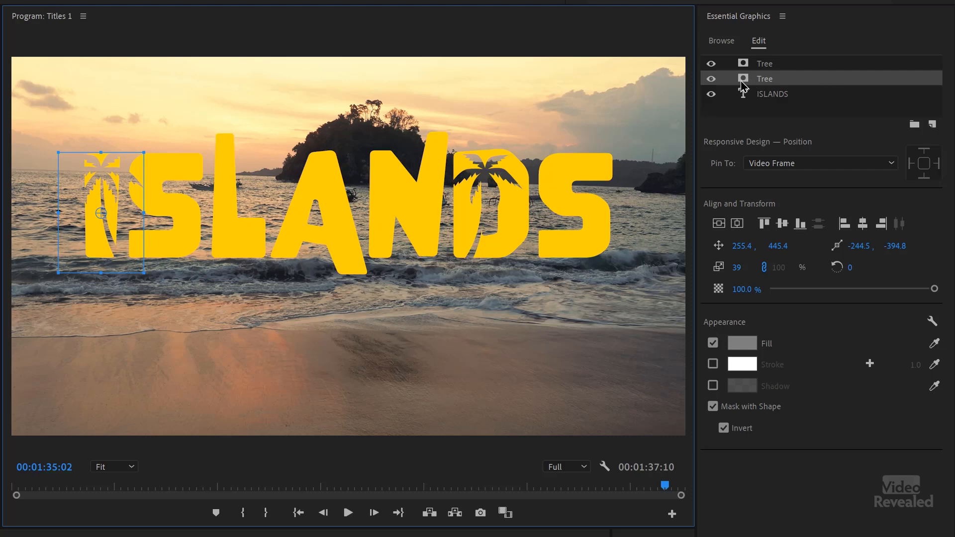
pyautogui.hotkey('ctrl', 'v')
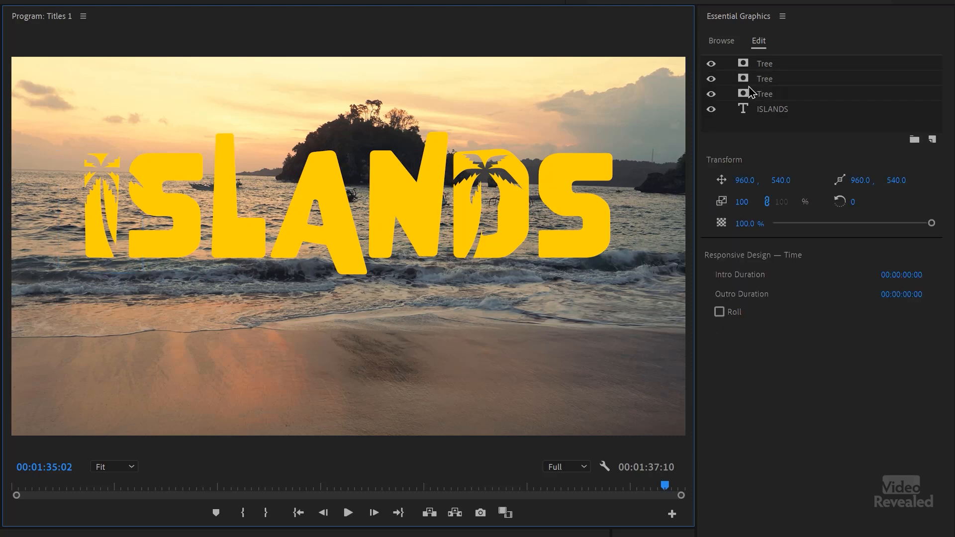
pyautogui.click(743, 95)
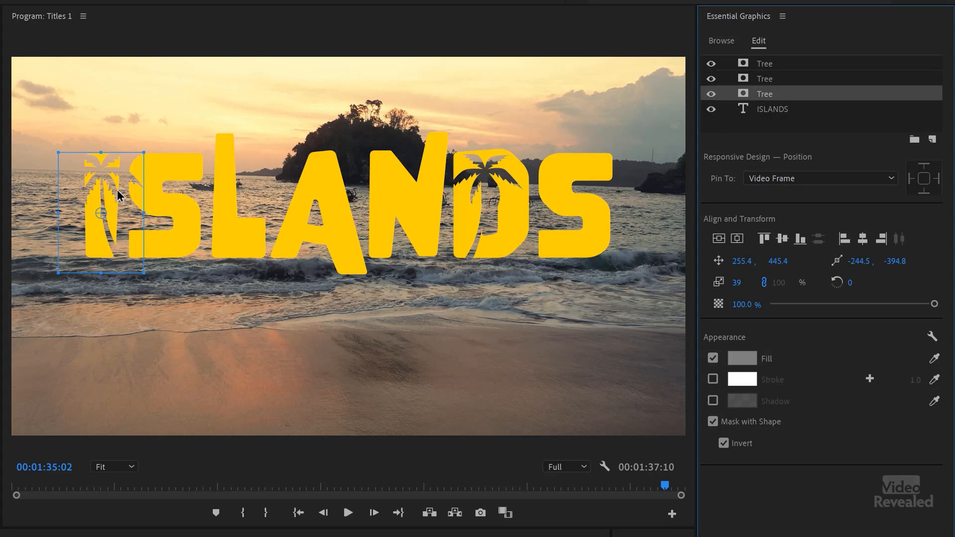
pyautogui.moveTo(119, 195); pyautogui.dragTo(335, 199)
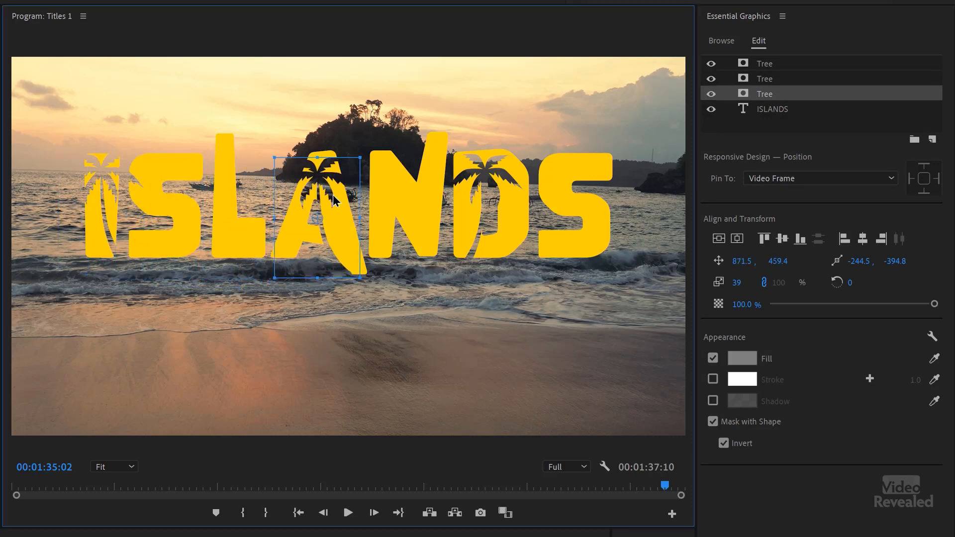
pyautogui.click(755, 130)
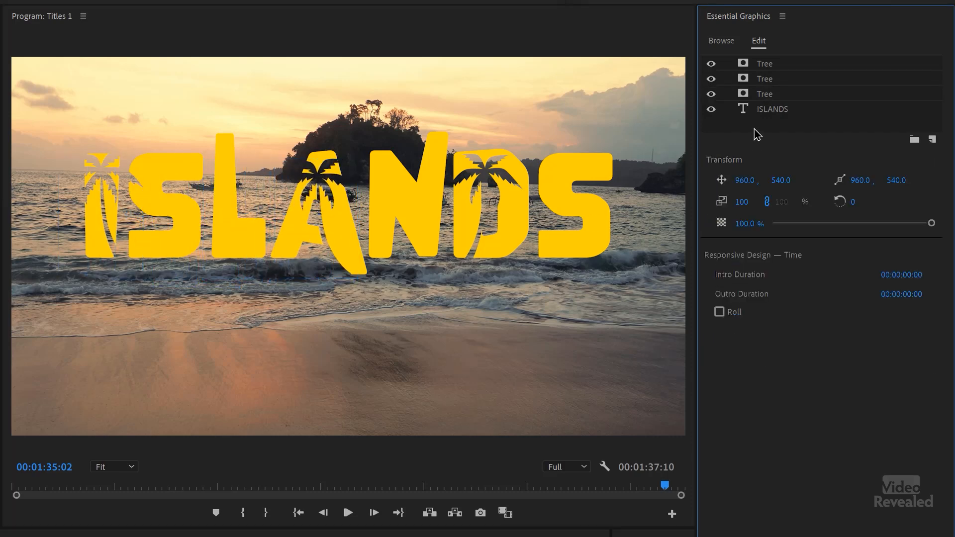